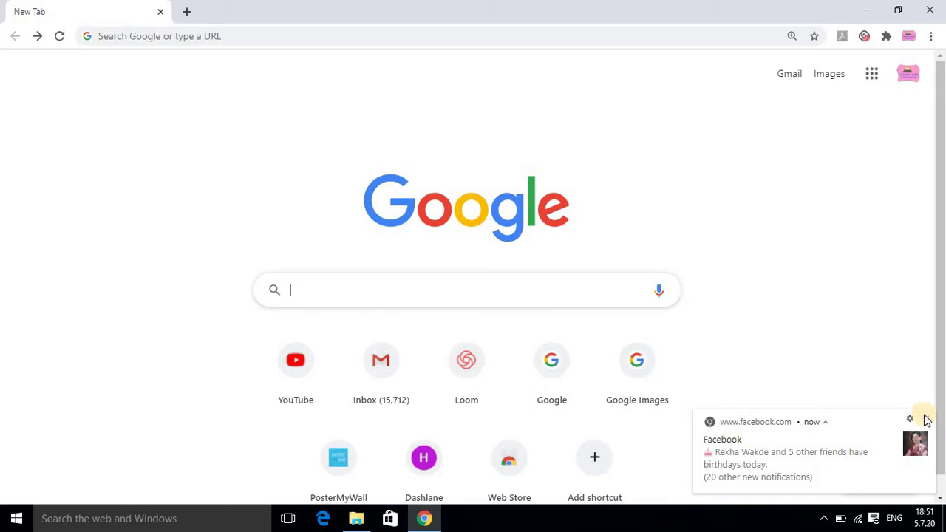
{"action": "left_click", "coordinate": [926, 419]}
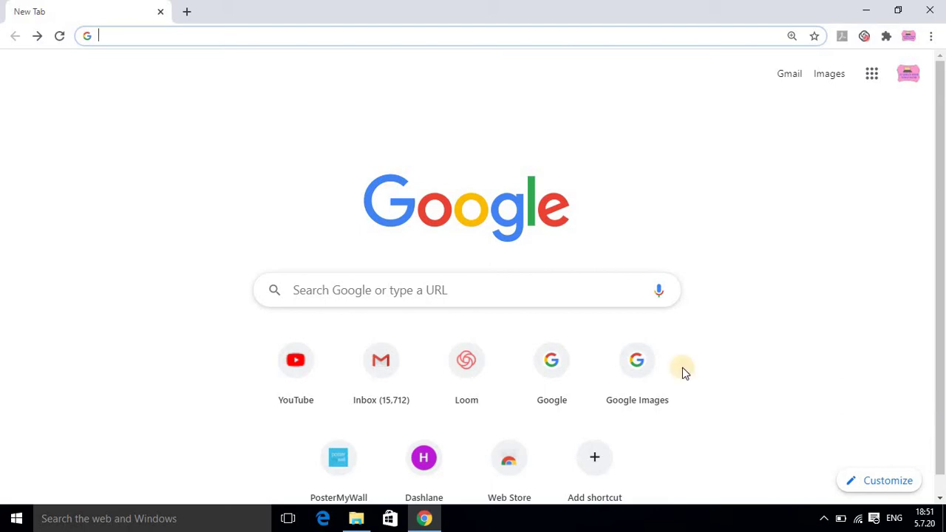
{"action": "left_click", "coordinate": [455, 290]}
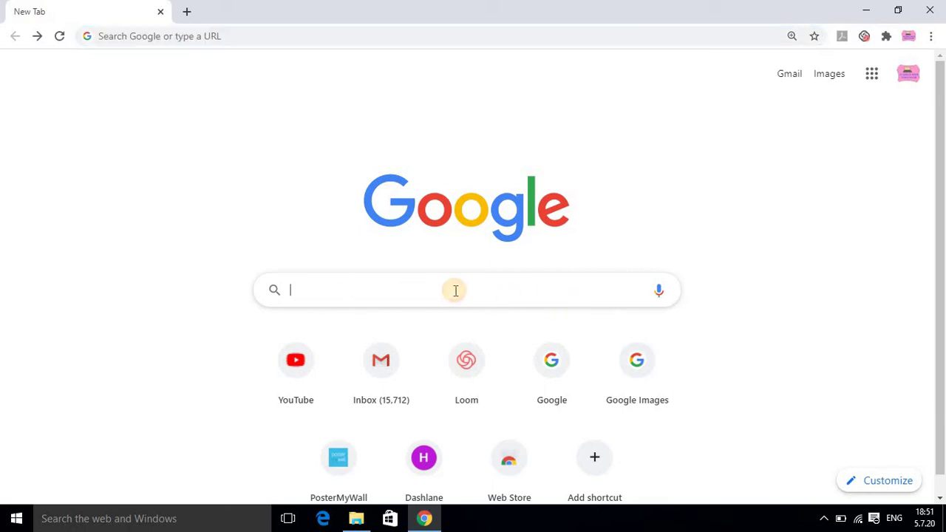
{"action": "left_click", "coordinate": [934, 36]}
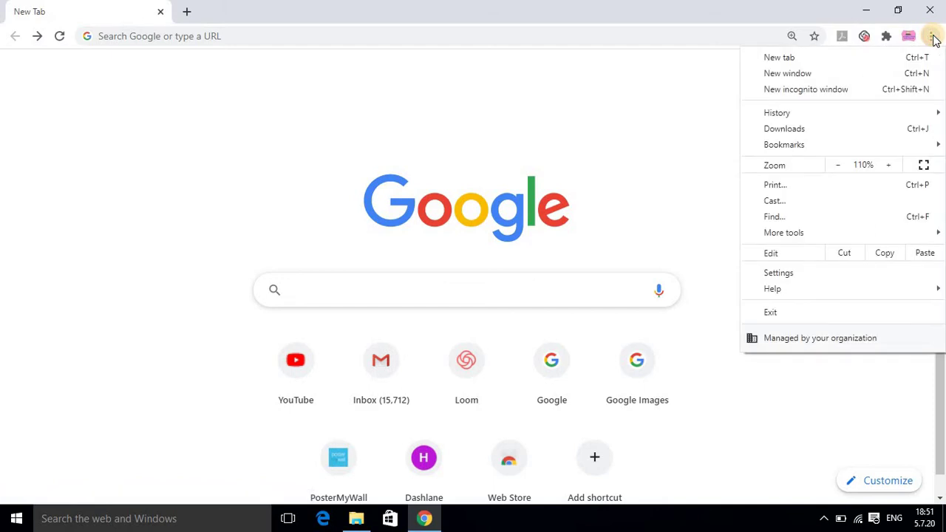
{"action": "left_click", "coordinate": [934, 37]}
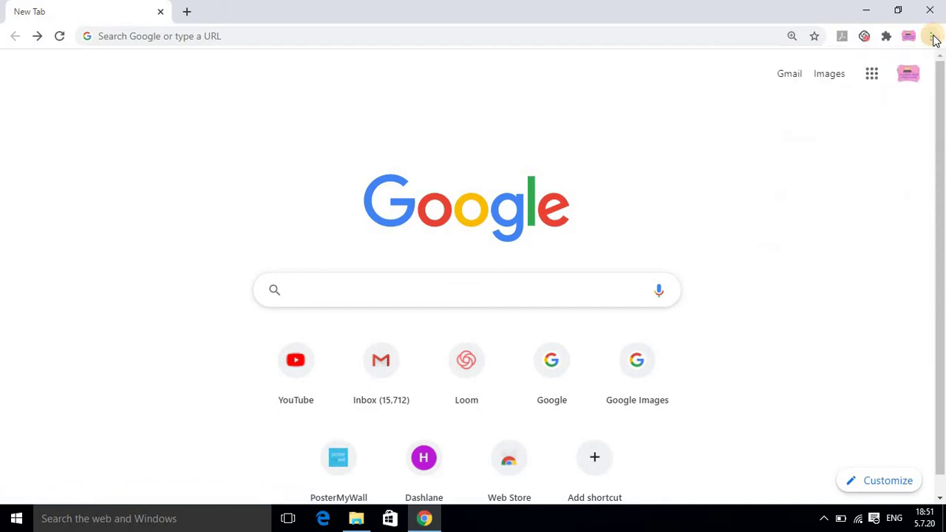
{"action": "left_click", "coordinate": [934, 37]}
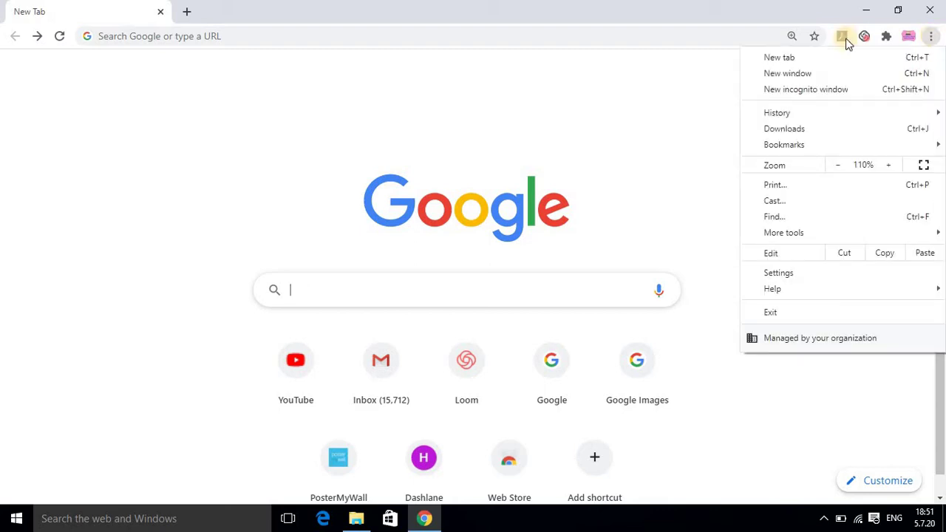
{"action": "left_click", "coordinate": [671, 131]}
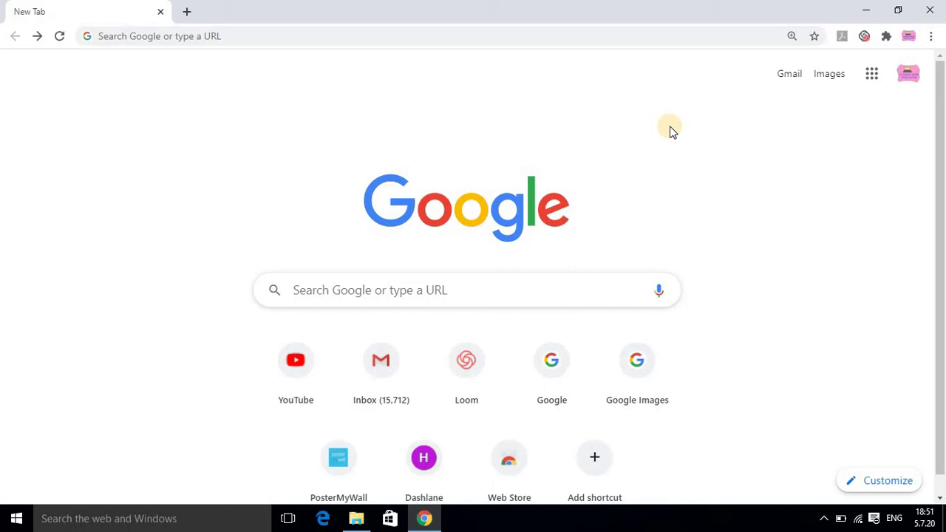
Step: Search Google for "google form" and open Google Forms through the Sign-in result
{"action": "left_click", "coordinate": [397, 297]}
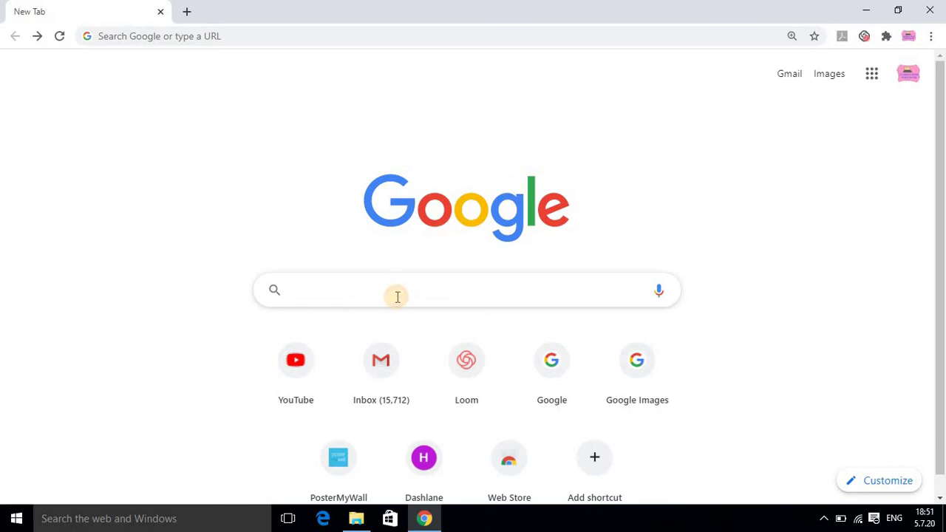
{"action": "type", "text": "goog"}
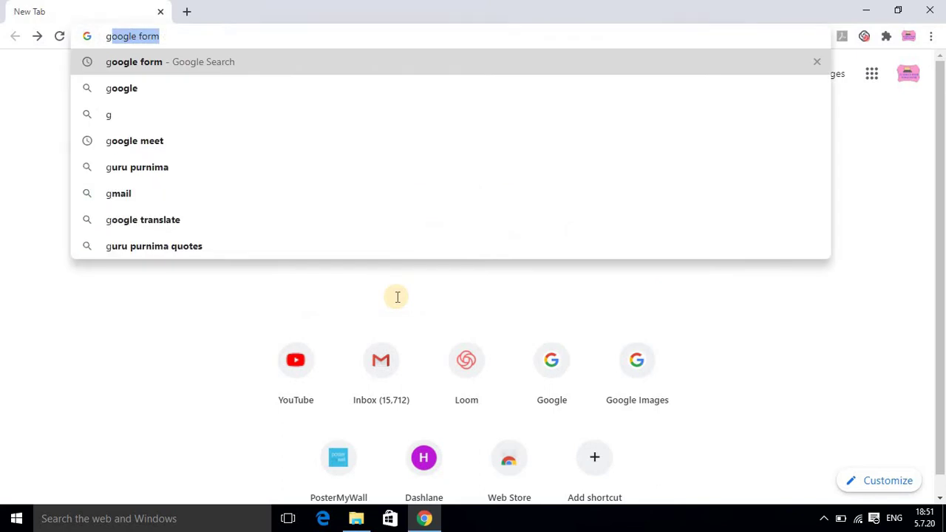
{"action": "type", "text": "le "}
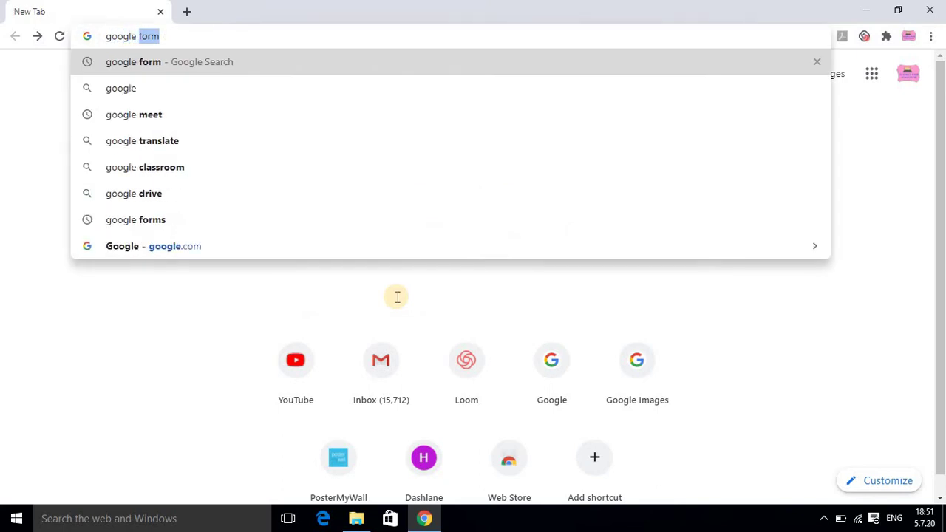
{"action": "type", "text": "form"}
{"action": "key", "text": "Return"}
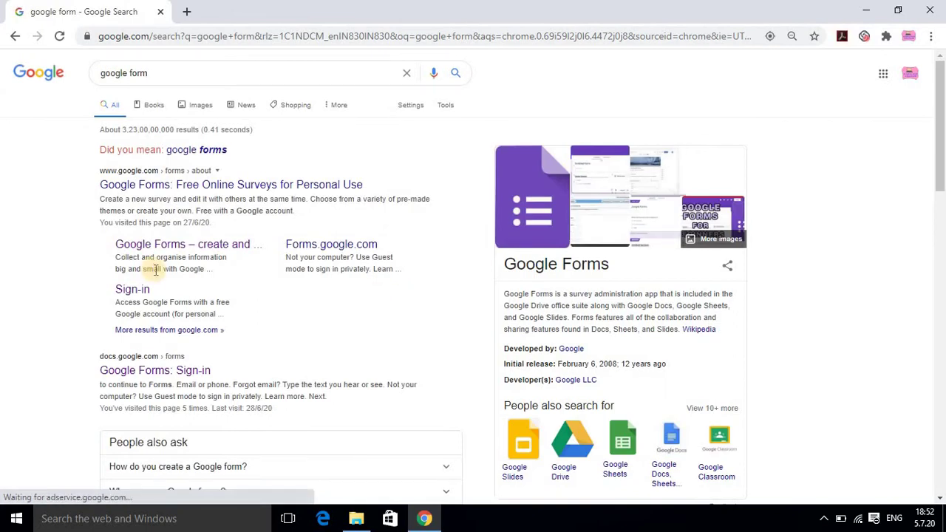
{"action": "left_click", "coordinate": [141, 291]}
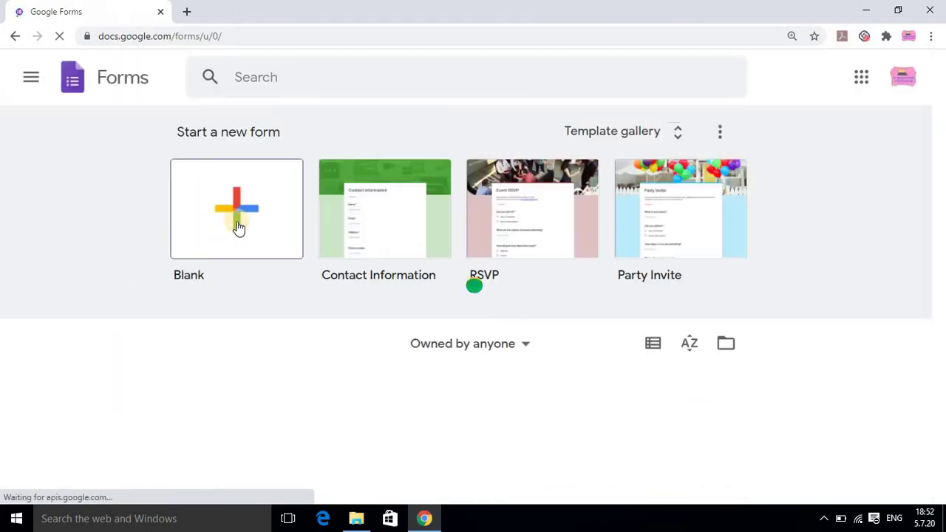
Step: Create a blank form and title it "xyz,abc"
{"action": "left_click", "coordinate": [235, 227]}
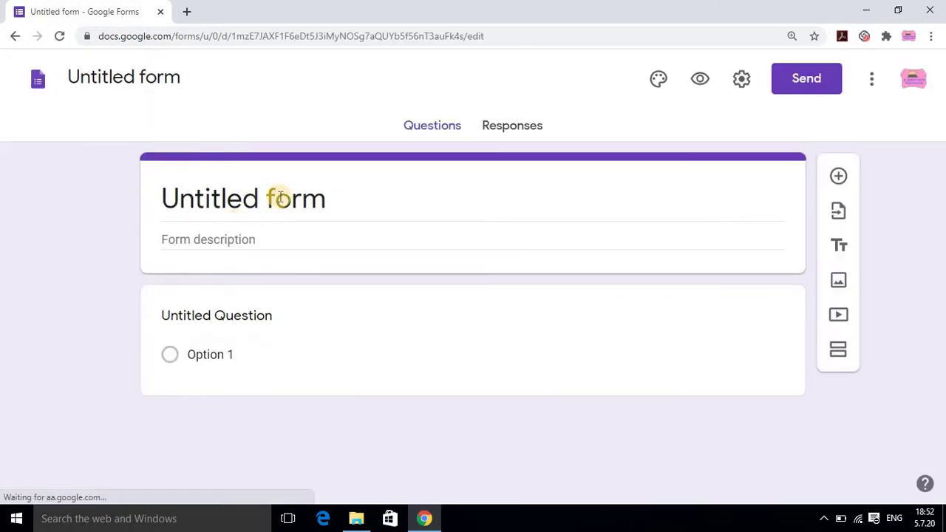
{"action": "left_click", "coordinate": [285, 200]}
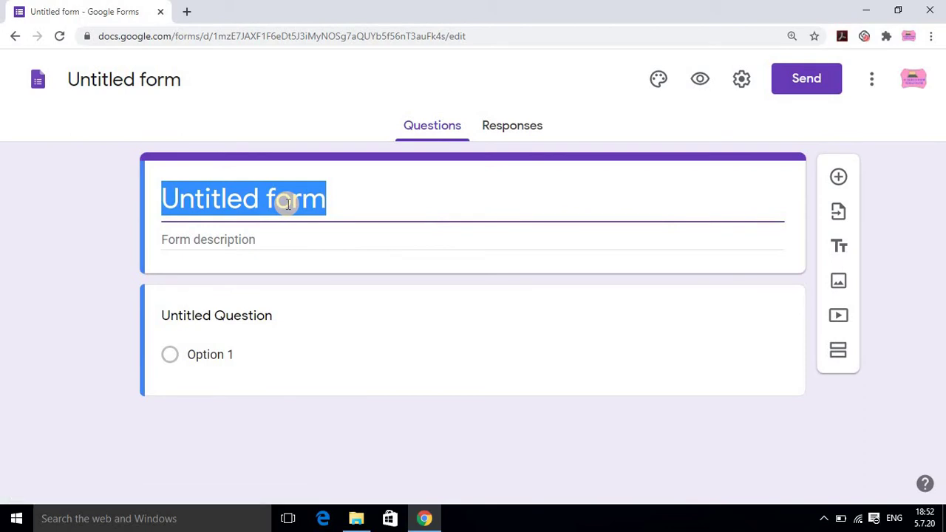
{"action": "type", "text": "xyz"}
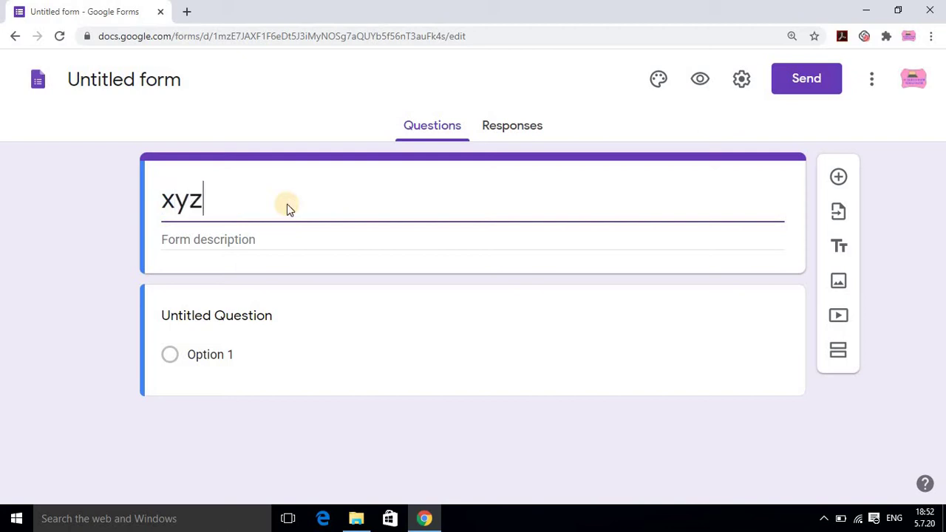
{"action": "type", "text": ",a"}
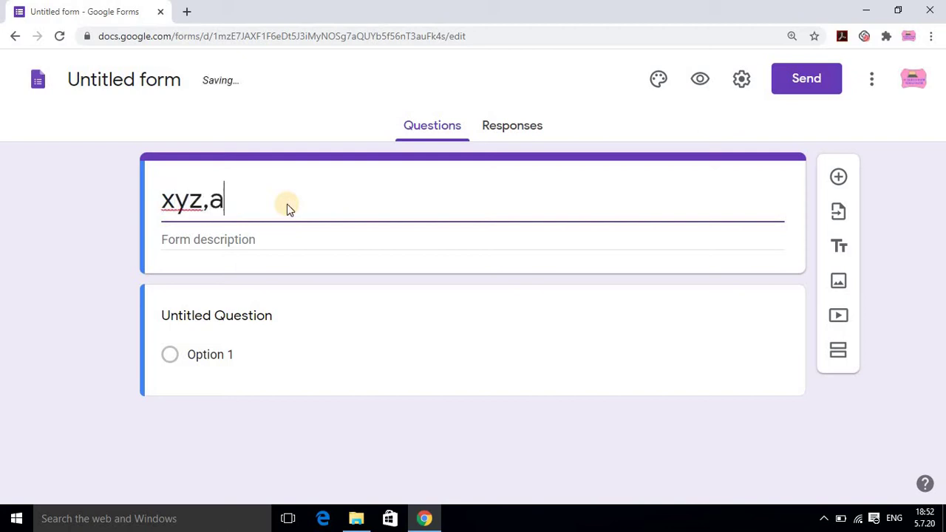
{"action": "type", "text": "bc"}
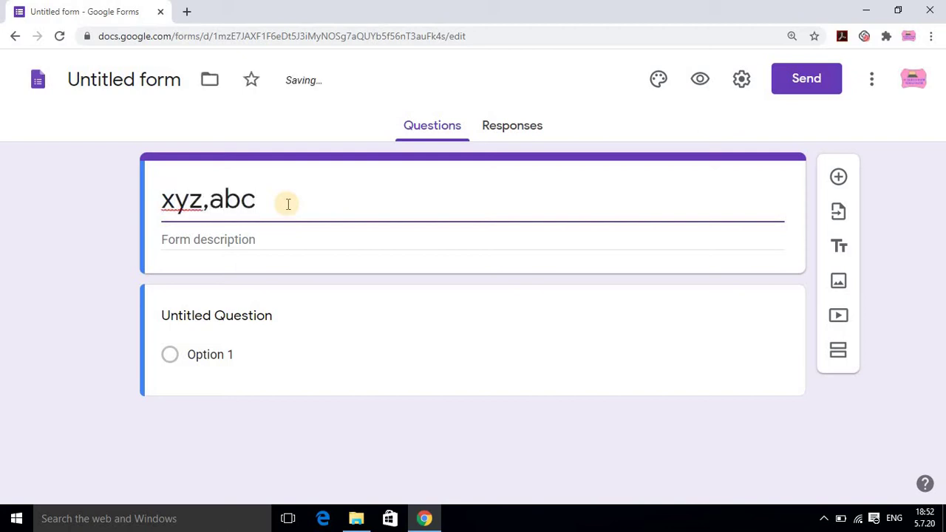
Step: Enter "subject-comp" as the form description
{"action": "left_click", "coordinate": [222, 240]}
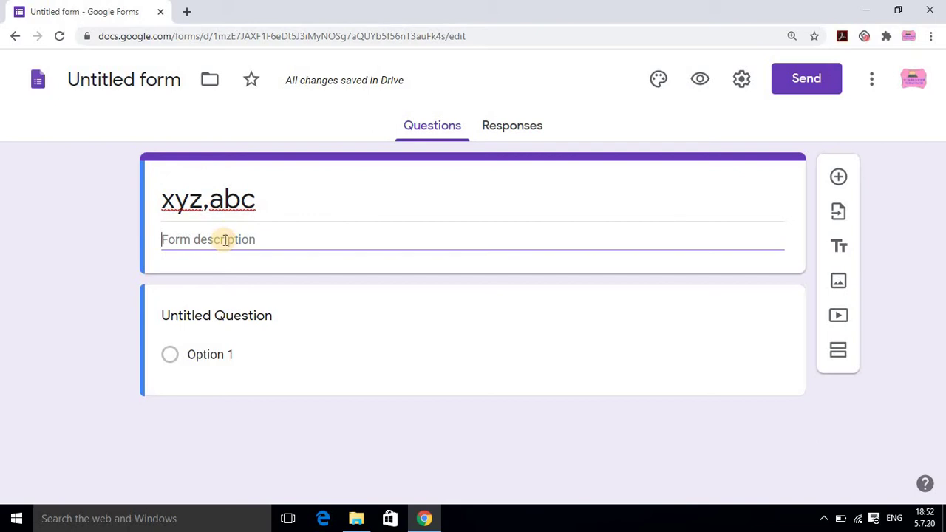
{"action": "type", "text": "sub"}
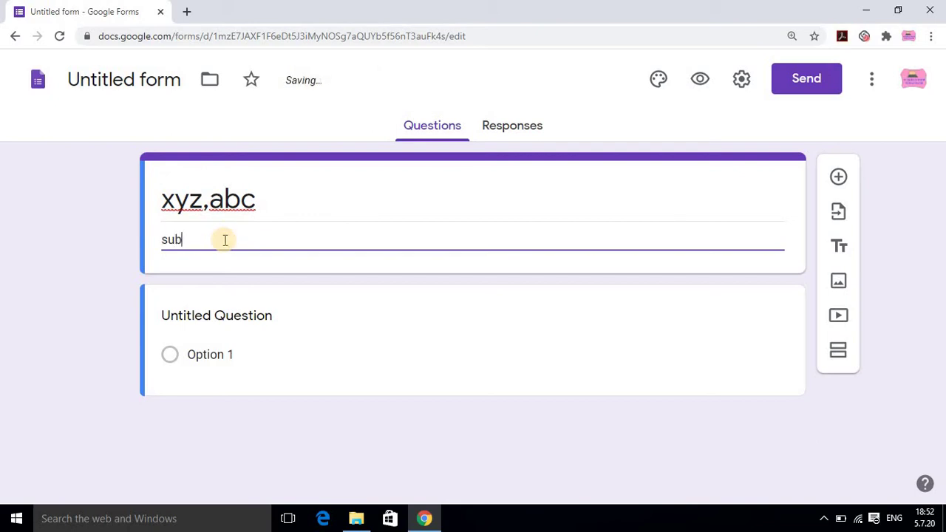
{"action": "type", "text": "ject-comp"}
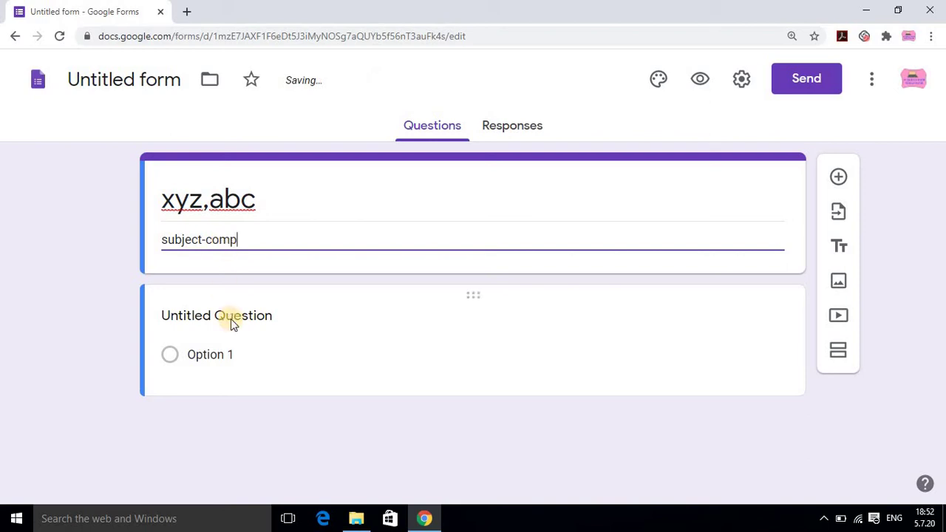
Step: Change the untitled question to "Student name" with a capital S and make it required
{"action": "left_click", "coordinate": [255, 316]}
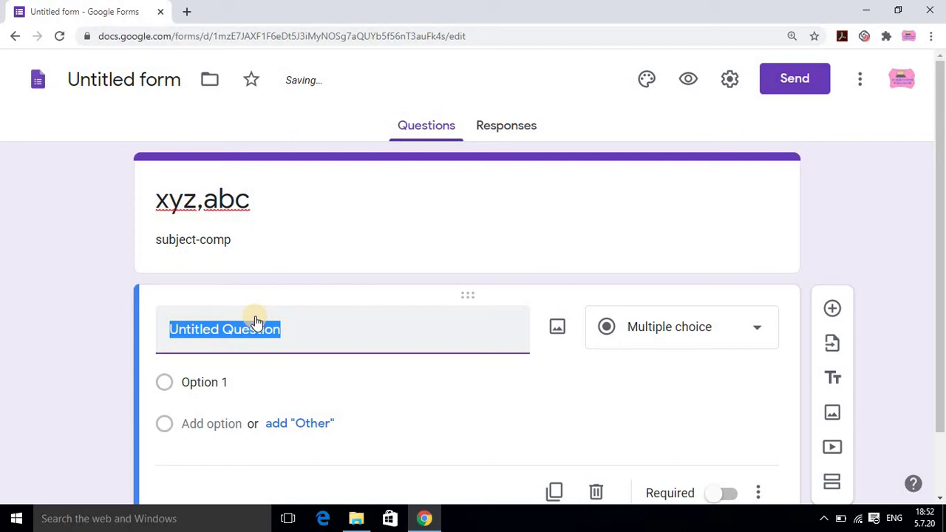
{"action": "type", "text": "s"}
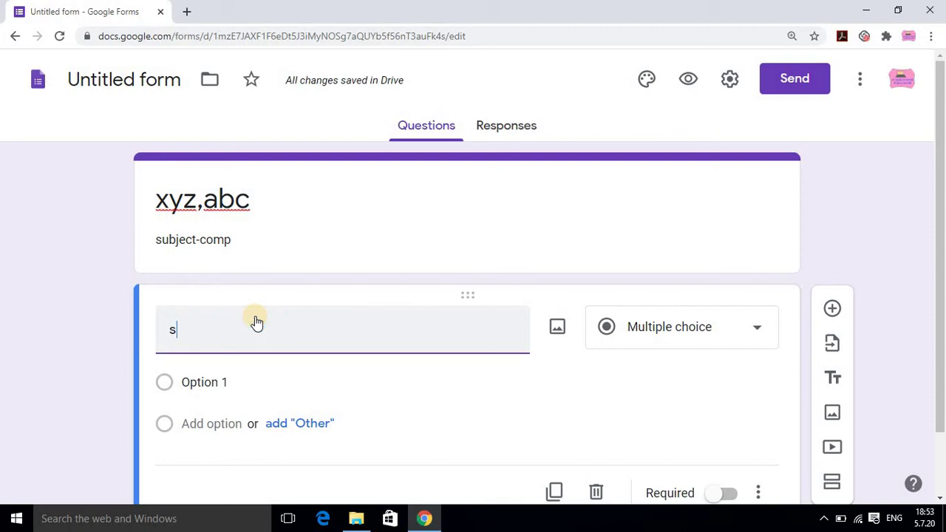
{"action": "type", "text": "tu"}
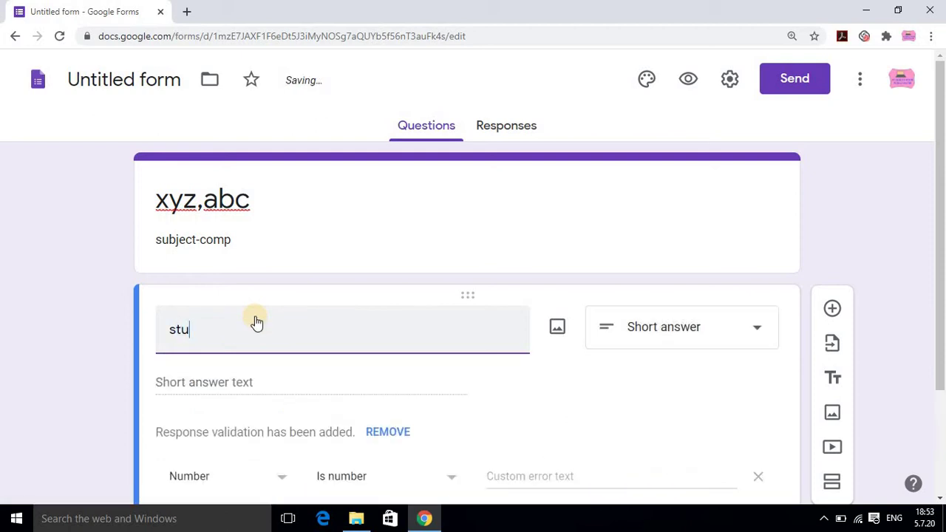
{"action": "type", "text": "dent name"}
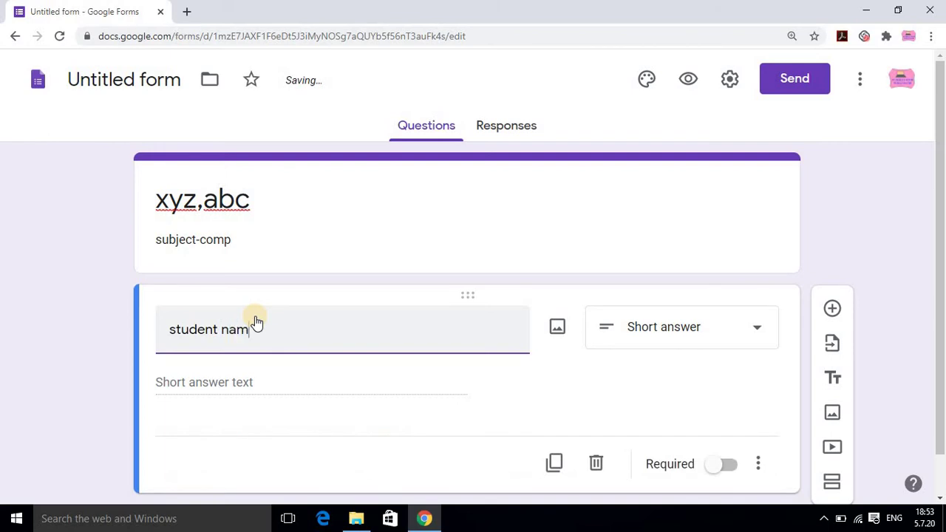
{"action": "left_click", "coordinate": [178, 331]}
{"action": "key", "text": "BackSpace"}
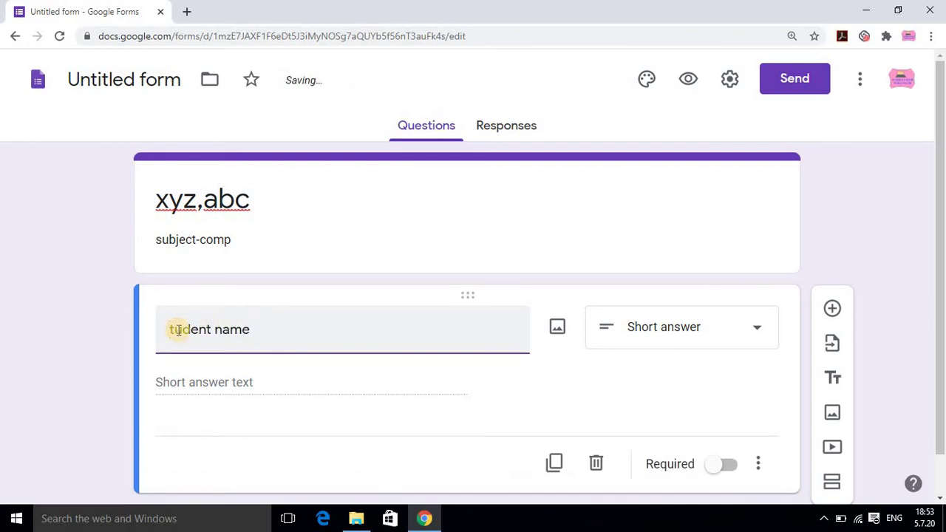
{"action": "type", "text": "S"}
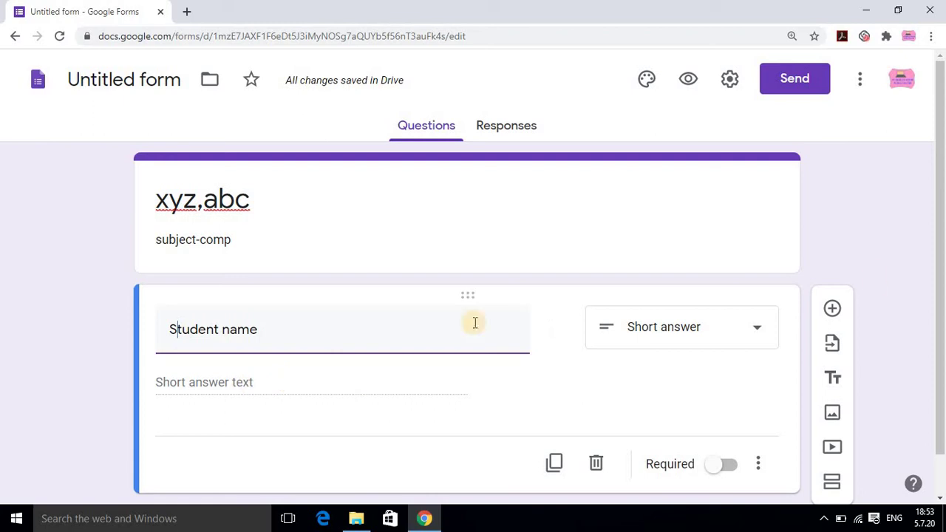
{"action": "left_click_drag", "start_coordinate": [940, 281], "coordinate": [942, 332]}
{"action": "left_click", "coordinate": [715, 426]}
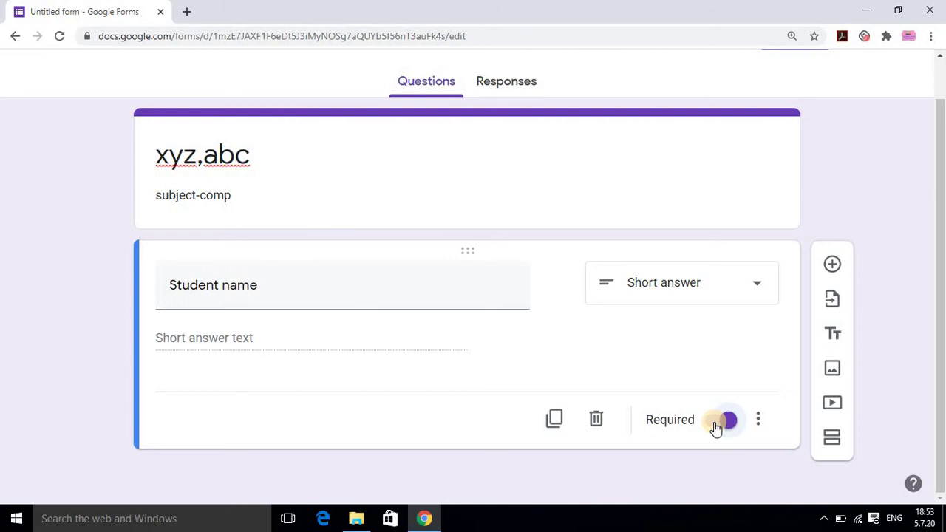
Step: Add a question reading "1. what is computer?" and set its answer type to Paragraph
{"action": "left_click", "coordinate": [835, 266]}
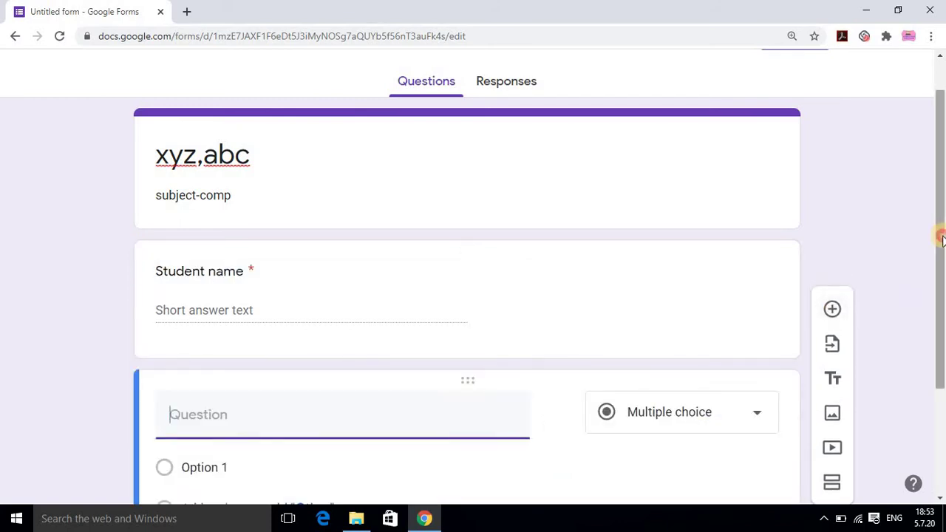
{"action": "left_click_drag", "start_coordinate": [942, 266], "coordinate": [942, 347]}
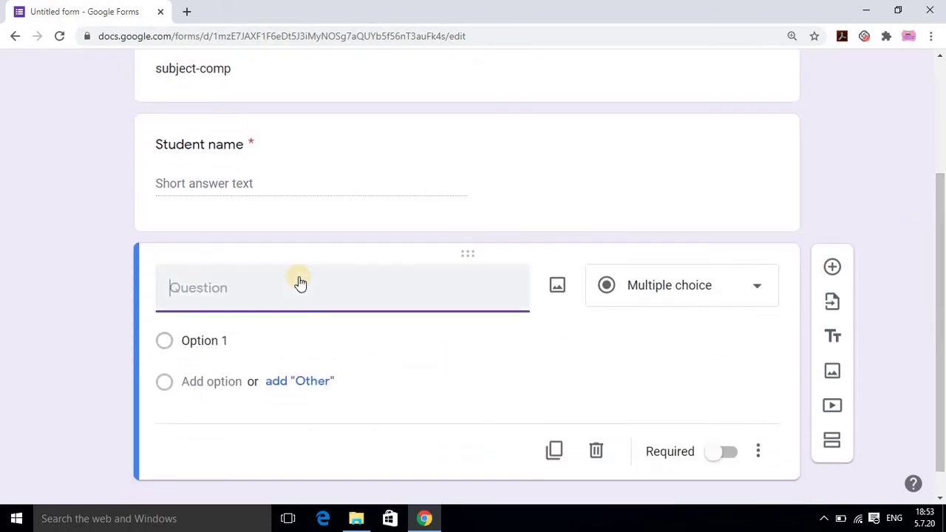
{"action": "type", "text": "1. what is co"}
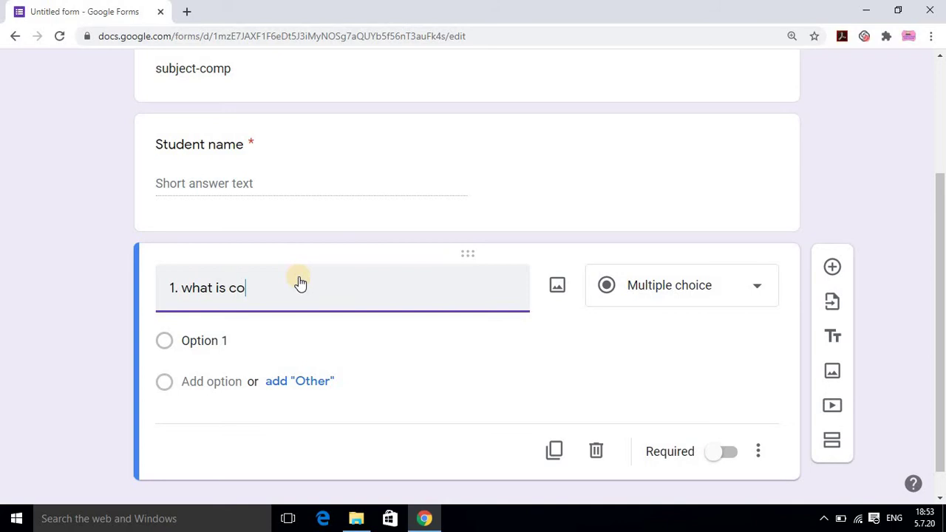
{"action": "type", "text": "mputer ?"}
{"action": "key", "text": "BackSpace"}
{"action": "key", "text": "BackSpace"}
{"action": "type", "text": "?"}
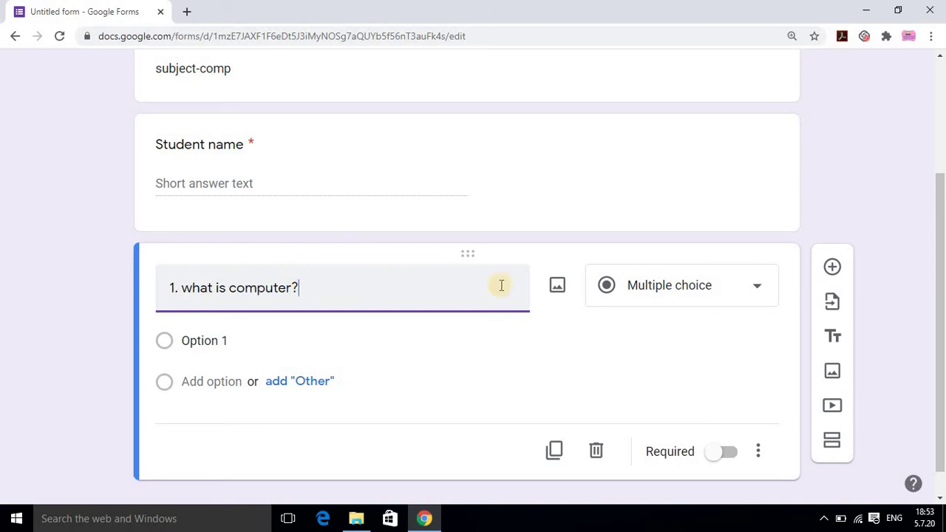
{"action": "left_click", "coordinate": [682, 294]}
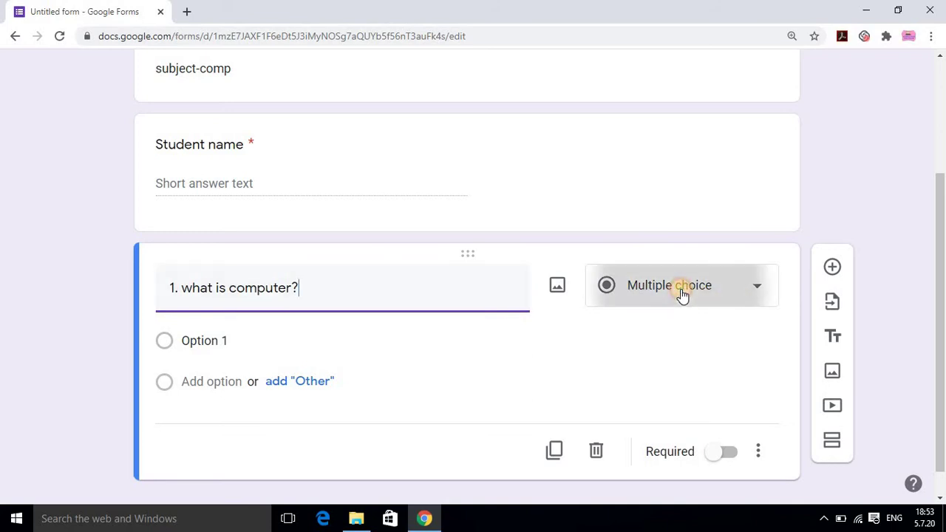
{"action": "left_click", "coordinate": [652, 146]}
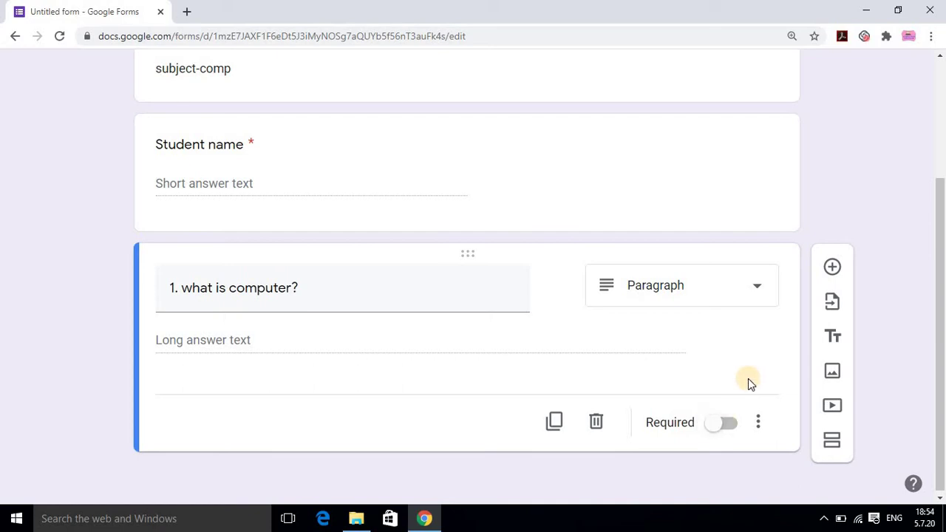
Step: Add another question below the computer question reading "2. what is ic?"
{"action": "left_click", "coordinate": [834, 268]}
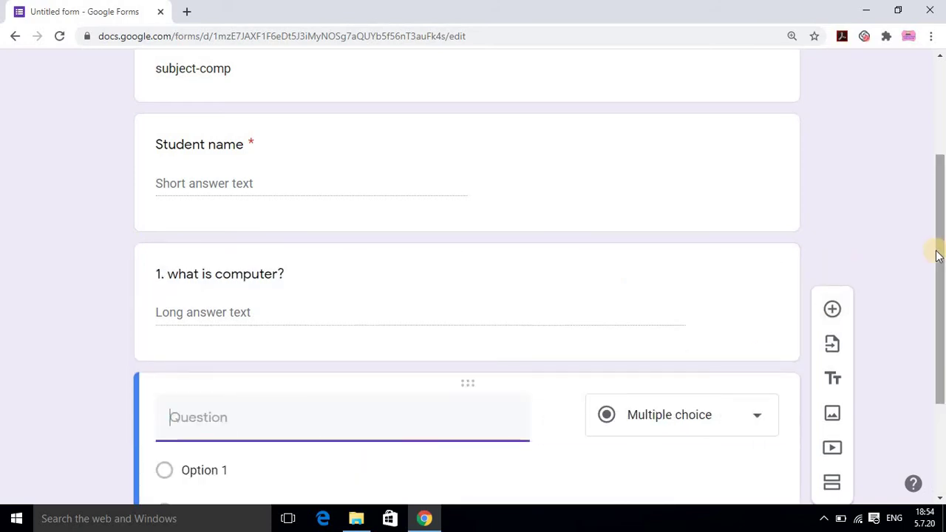
{"action": "type", "text": "2. "}
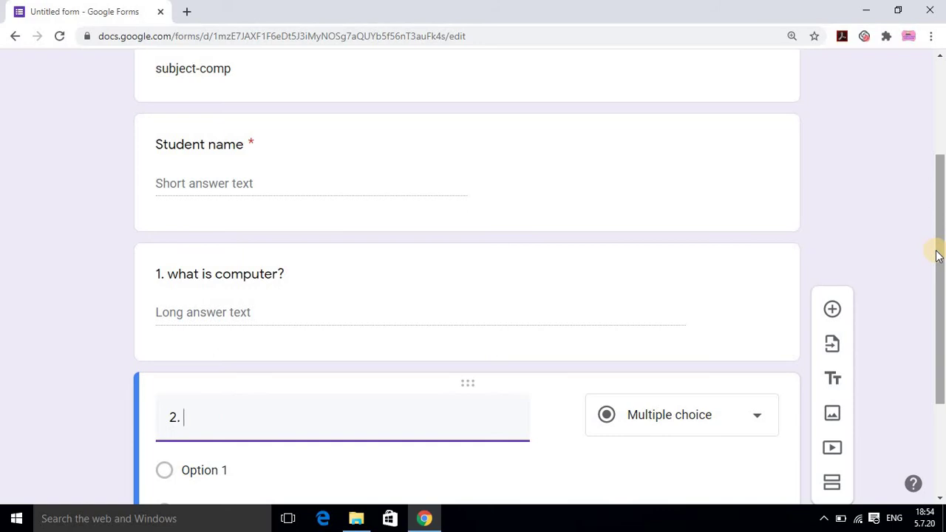
{"action": "type", "text": "what is ic"}
{"action": "type", "text": "?"}
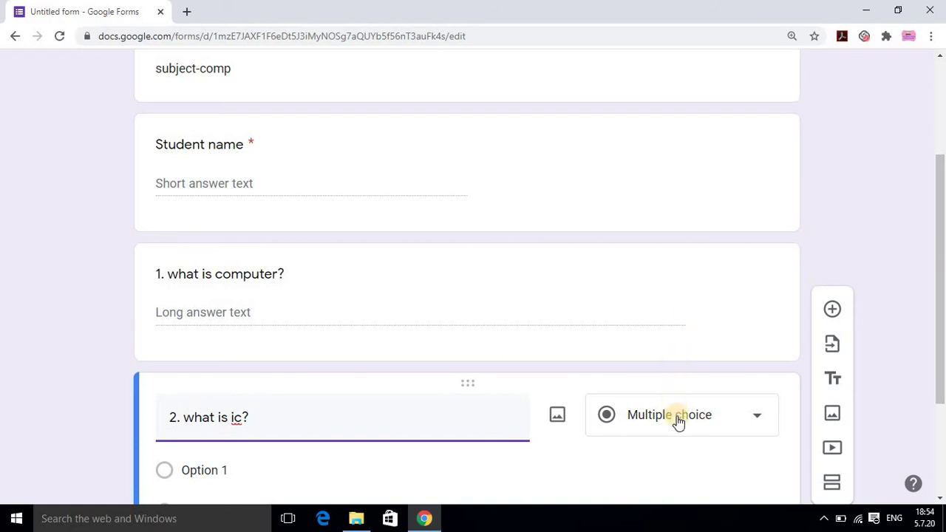
Step: Keep question 2 as Multiple choice and enter the answer options "one", "two" and "third"
{"action": "left_click_drag", "start_coordinate": [939, 295], "coordinate": [942, 360]}
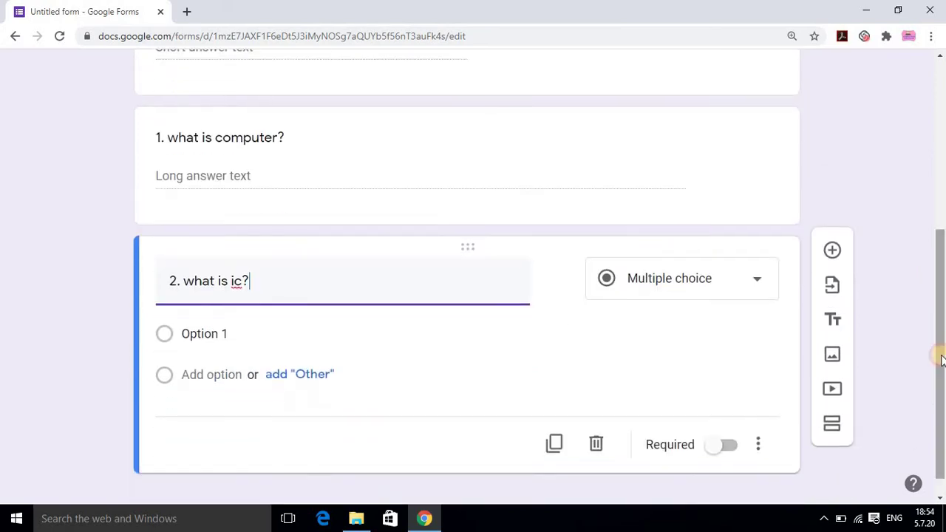
{"action": "left_click", "coordinate": [674, 279]}
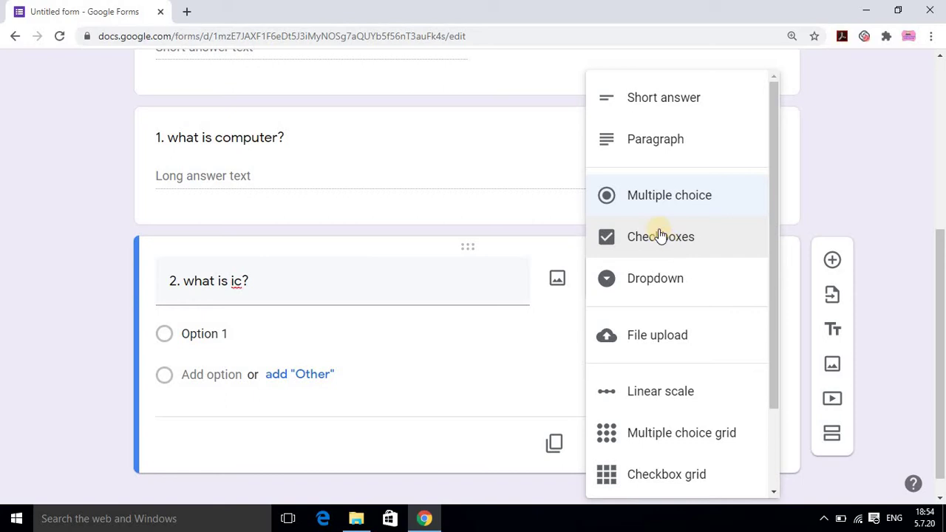
{"action": "left_click", "coordinate": [661, 195]}
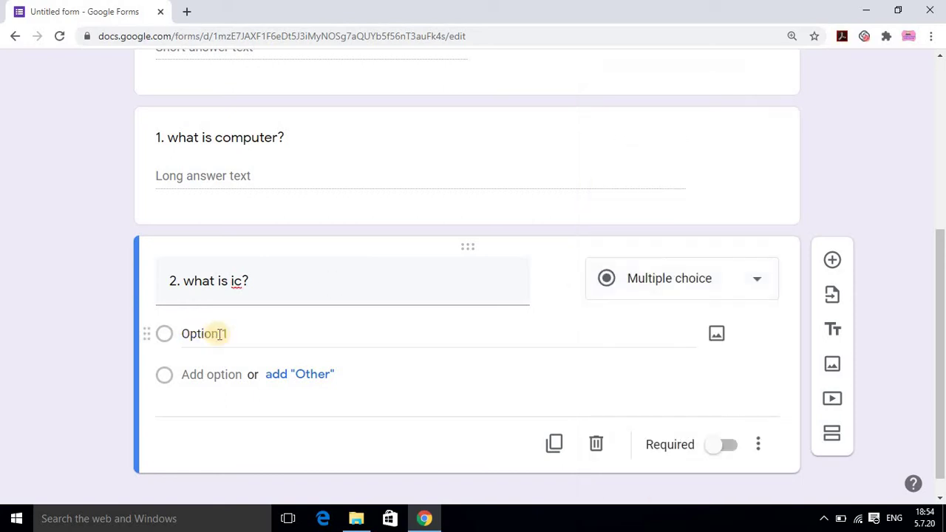
{"action": "left_click", "coordinate": [221, 334]}
{"action": "type", "text": "o"}
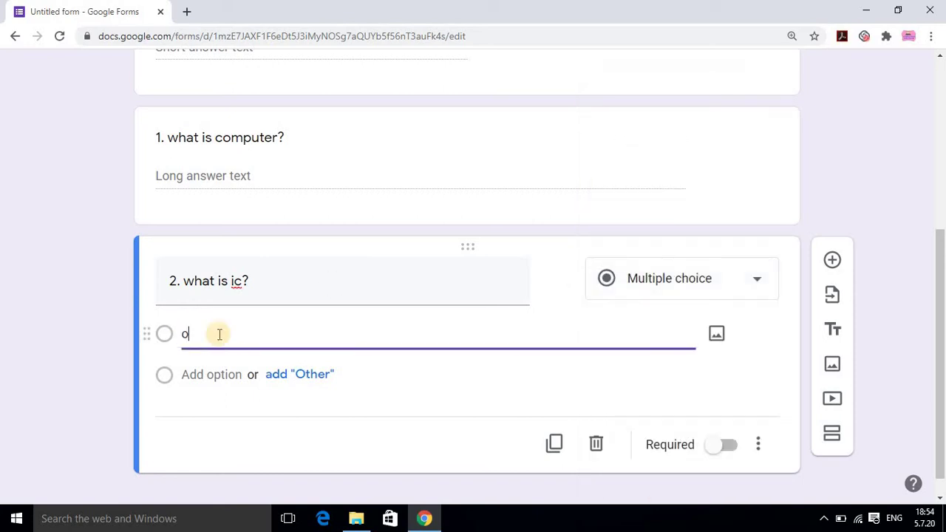
{"action": "type", "text": "ne"}
{"action": "left_click", "coordinate": [211, 374]}
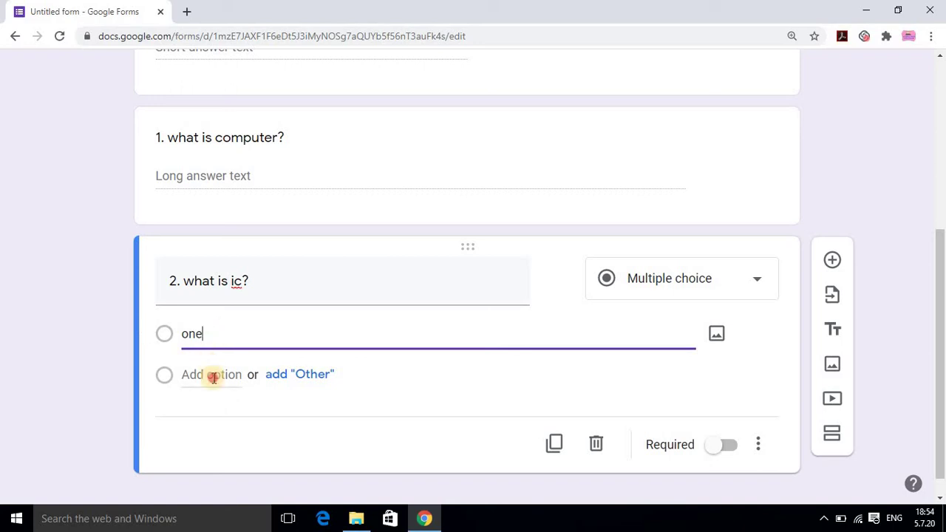
{"action": "type", "text": "two"}
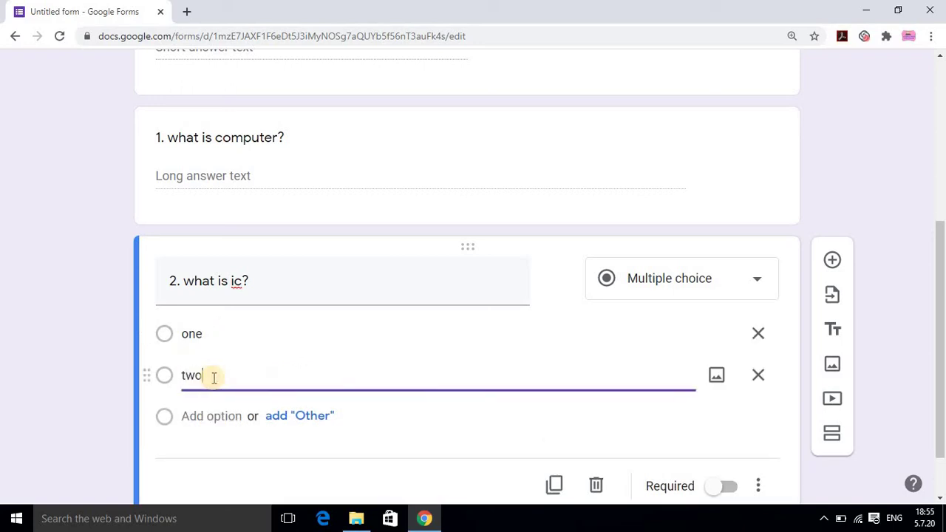
{"action": "left_click", "coordinate": [208, 415]}
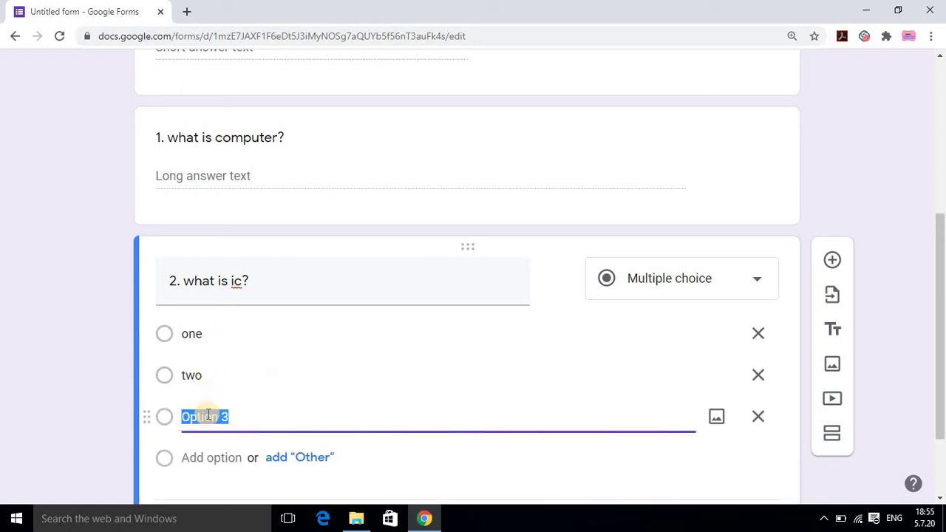
{"action": "type", "text": "third"}
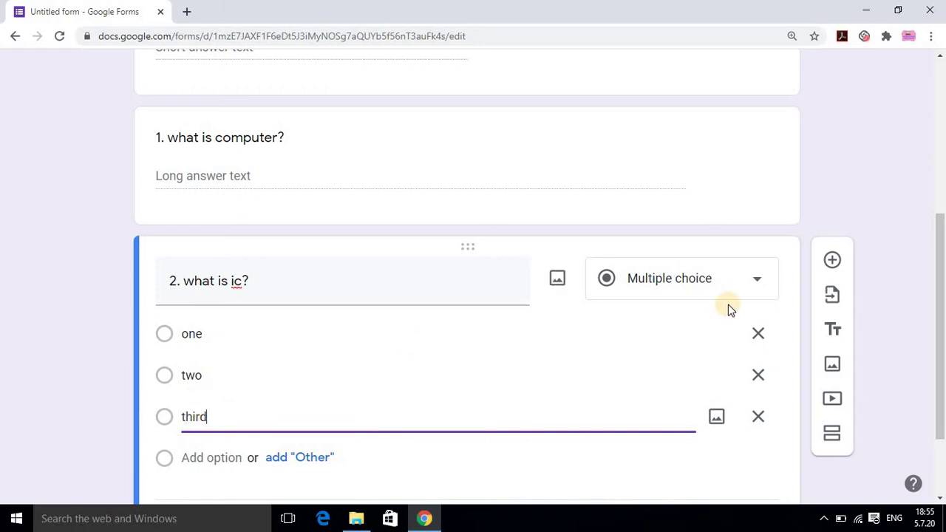
Step: Add a question after the ic question reading "3. what is memory?"
{"action": "left_click", "coordinate": [833, 262]}
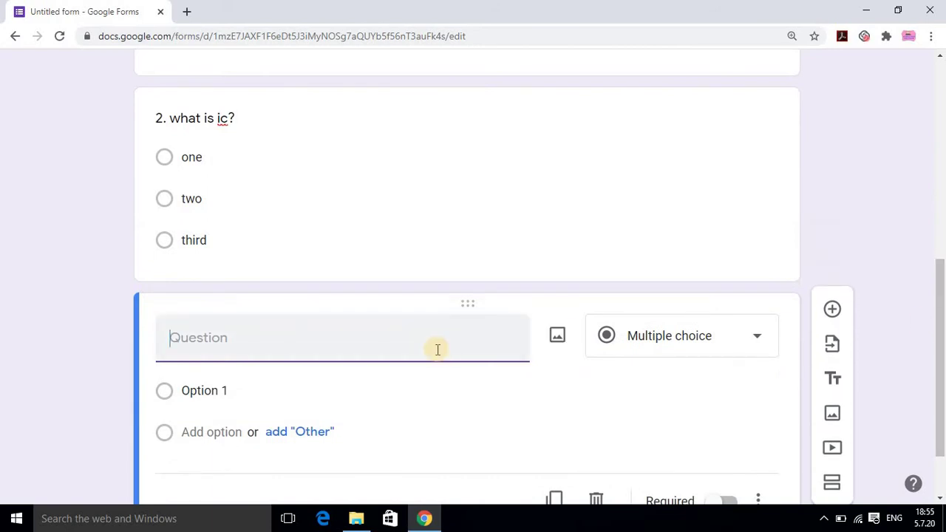
{"action": "type", "text": "3. whai "}
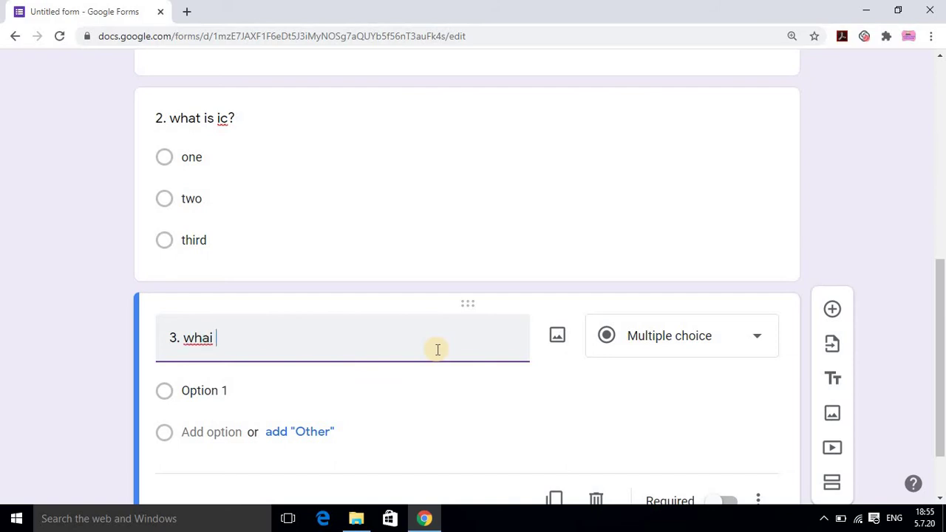
{"action": "type", "text": "is memory?"}
{"action": "left_click", "coordinate": [214, 338]}
{"action": "key", "text": "BackSpace"}
{"action": "type", "text": "t"}
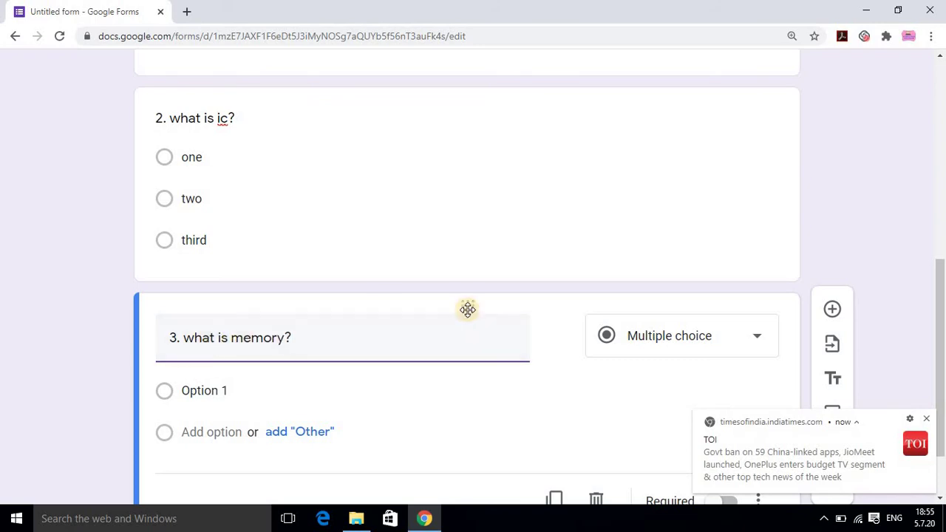
Step: Set the memory question's answer type to Checkboxes with the options "one" and "two"
{"action": "left_click", "coordinate": [661, 347]}
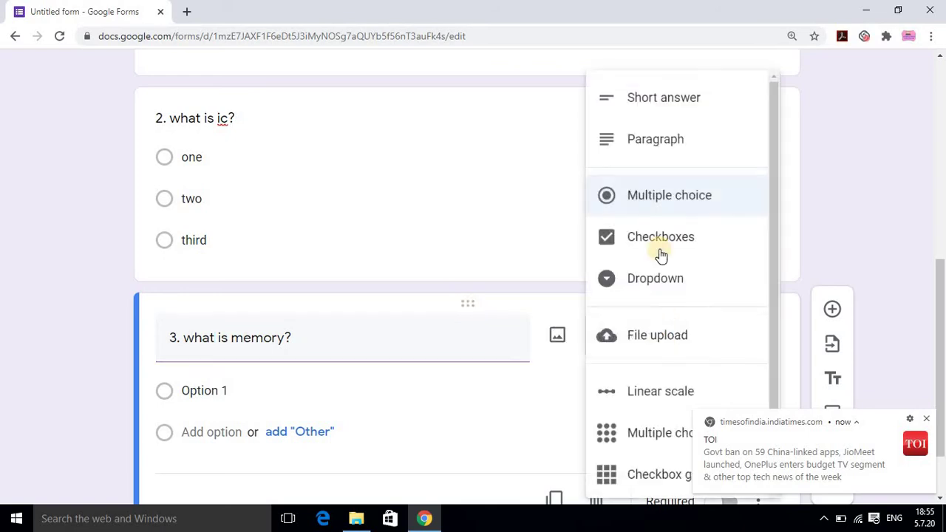
{"action": "left_click", "coordinate": [656, 238]}
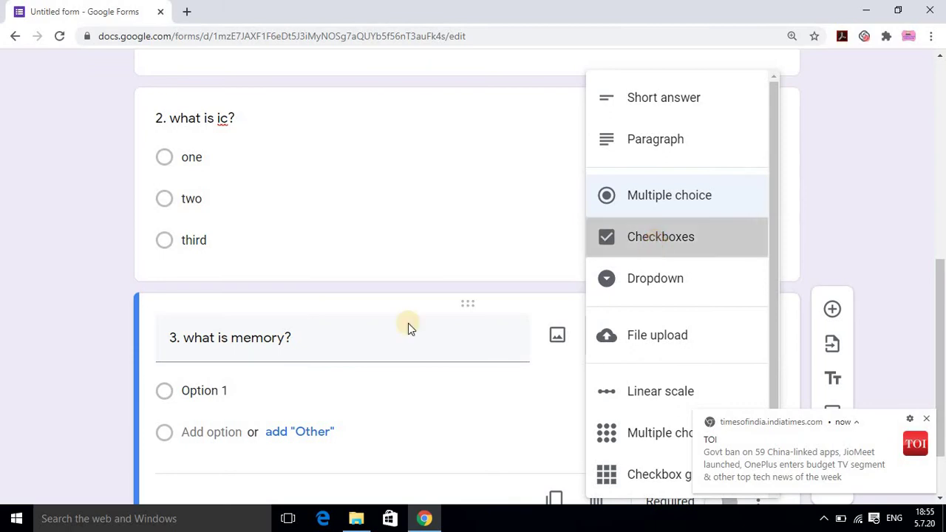
{"action": "left_click", "coordinate": [201, 390]}
{"action": "type", "text": "o"}
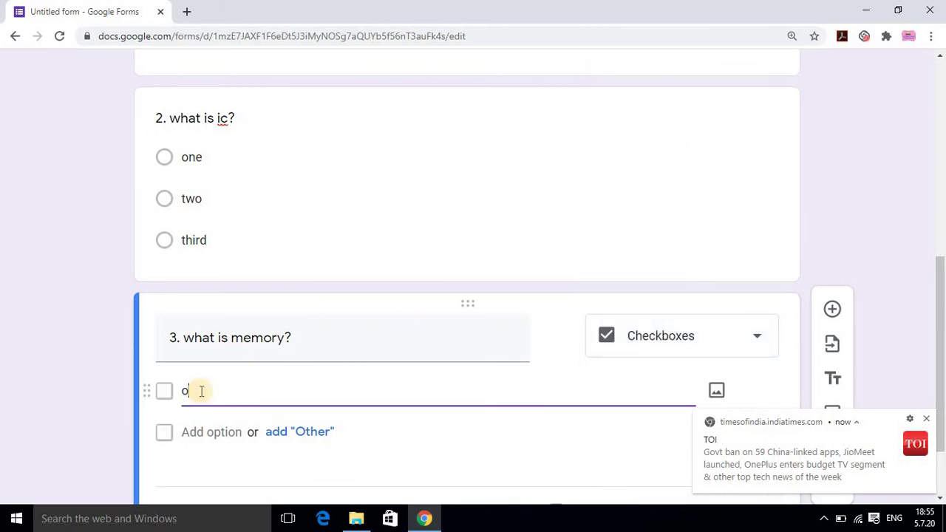
{"action": "type", "text": "ne"}
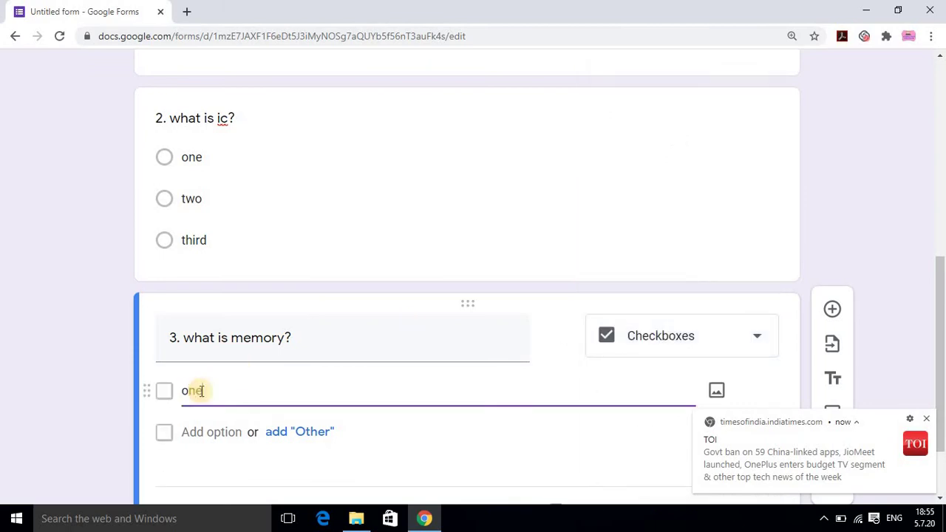
{"action": "left_click", "coordinate": [209, 431]}
{"action": "type", "text": "two"}
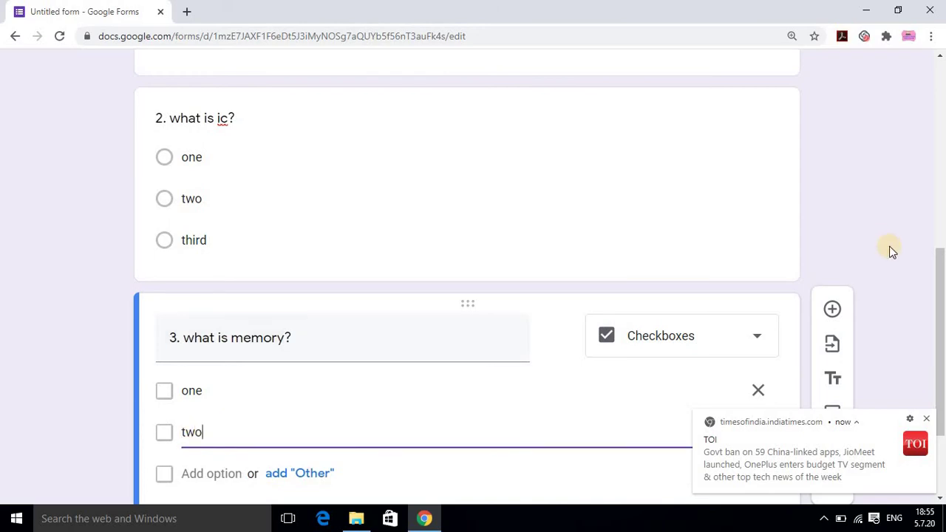
Step: Dismiss the news notification and add a question below the memory question reading "4.detail about cpu"
{"action": "left_click", "coordinate": [927, 421]}
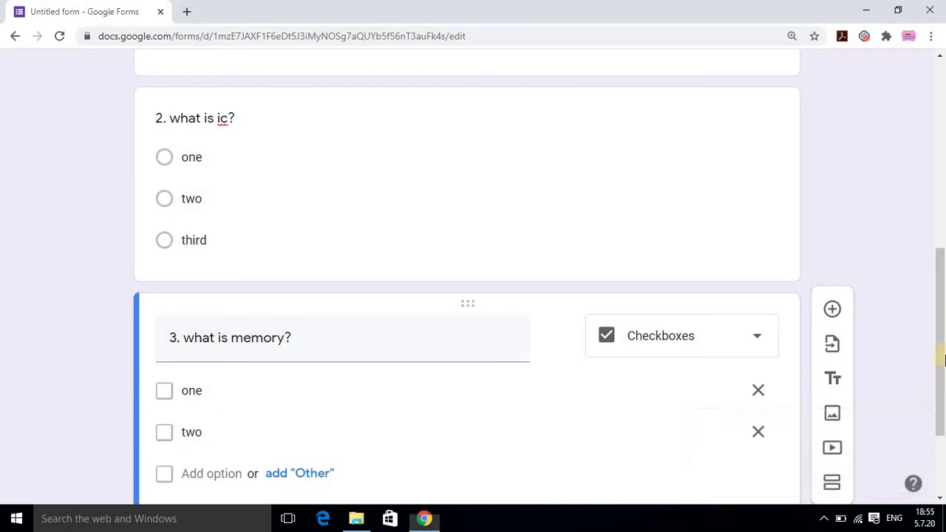
{"action": "scroll", "coordinate": [939, 392], "scroll_direction": "down", "scroll_amount": 2}
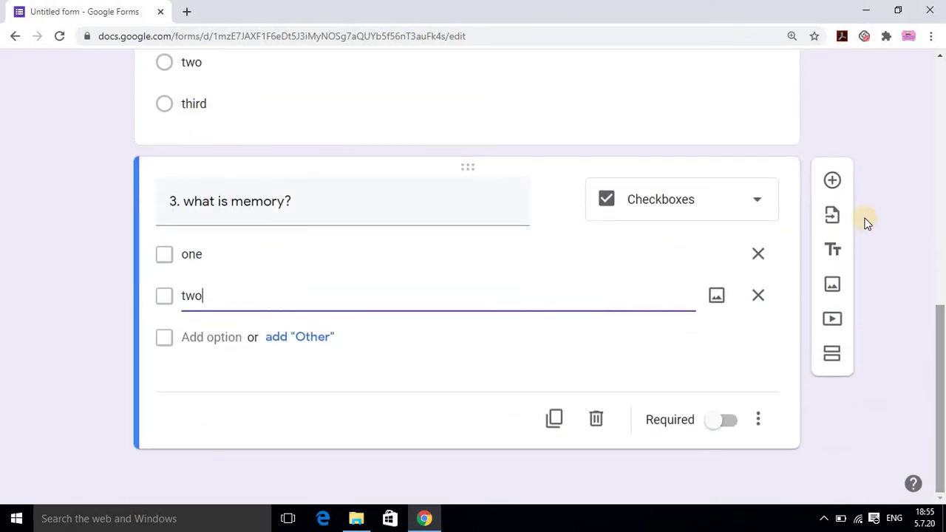
{"action": "left_click", "coordinate": [833, 182]}
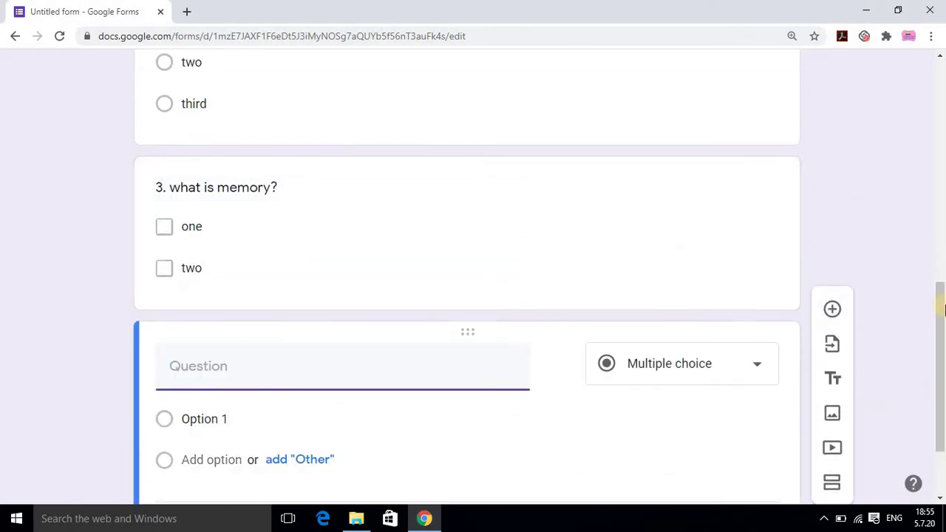
{"action": "scroll", "coordinate": [943, 323], "scroll_direction": "down", "scroll_amount": 2}
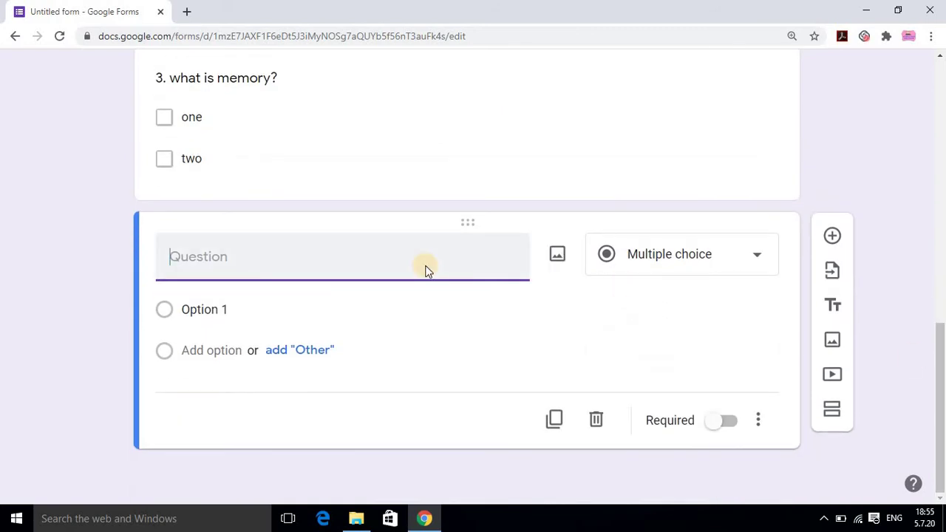
{"action": "type", "text": "4.det"}
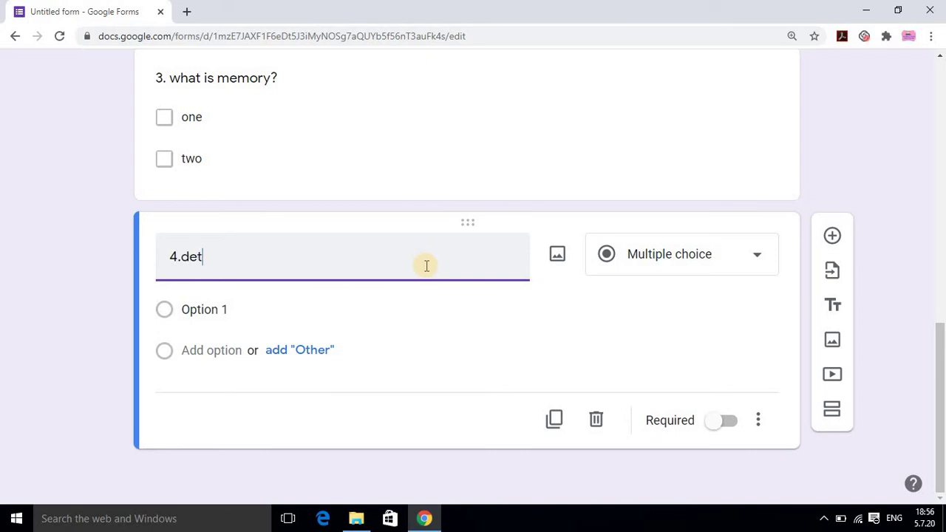
{"action": "type", "text": "ail about cpu"}
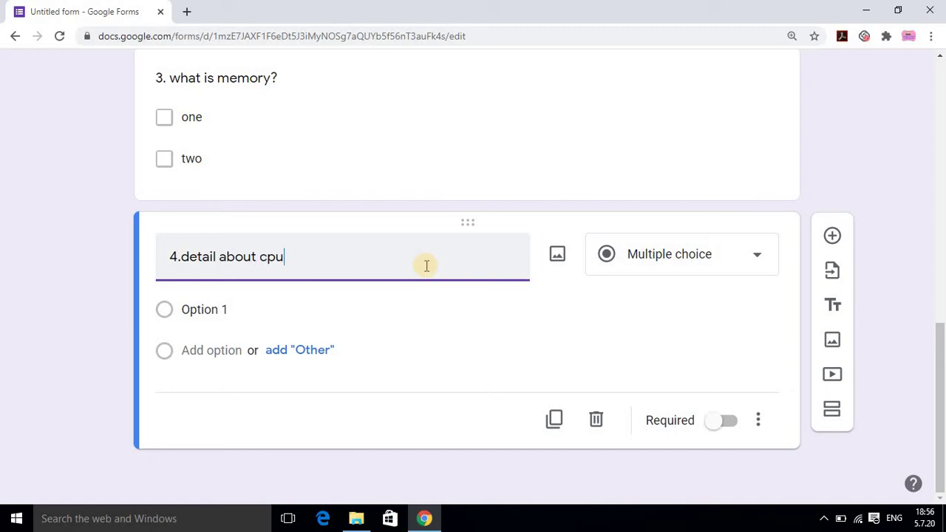
Step: Set the cpu question's answer type to File upload and accept letting respondents upload files to Drive
{"action": "left_click", "coordinate": [714, 263]}
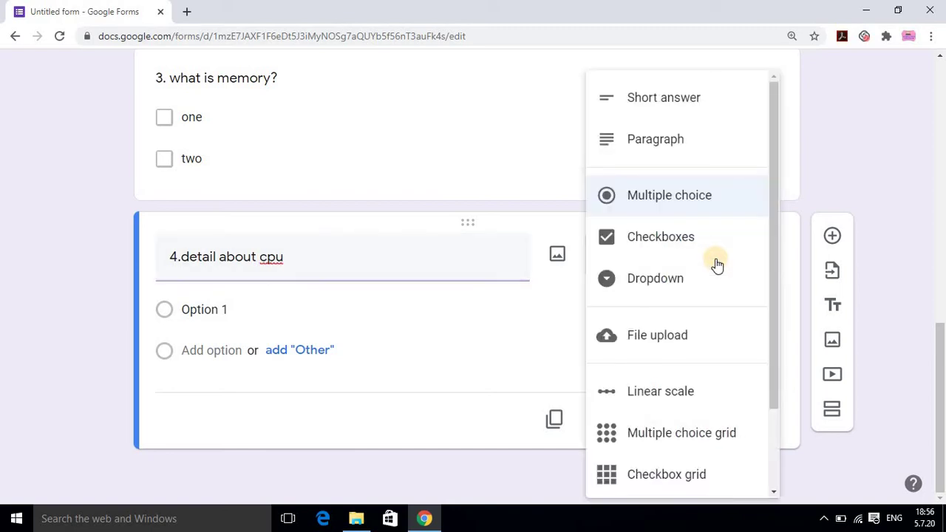
{"action": "left_click", "coordinate": [667, 336]}
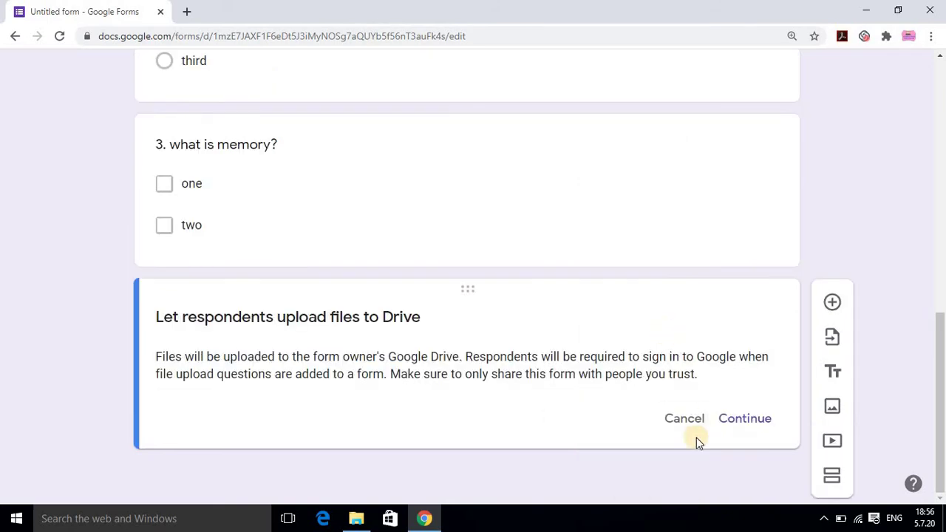
{"action": "left_click", "coordinate": [741, 420]}
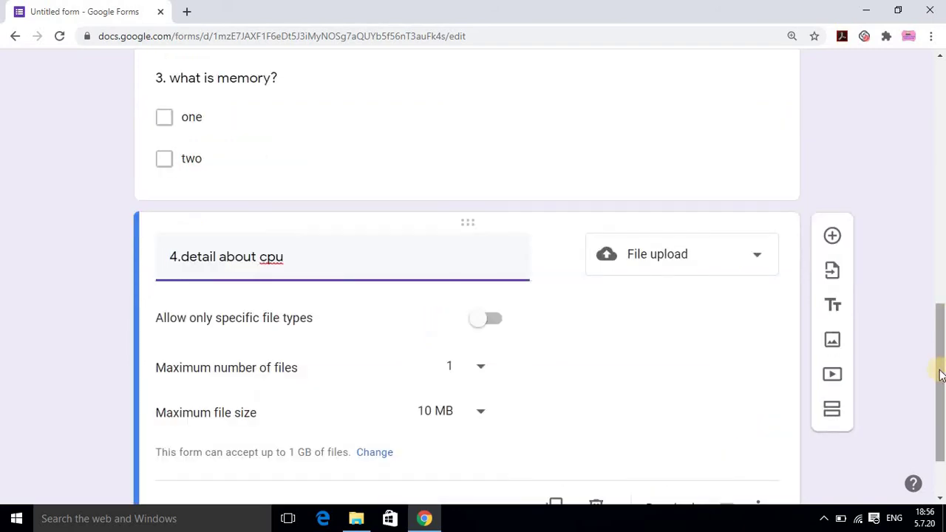
Step: Add another question after the cpu question reading "5.image"
{"action": "scroll", "coordinate": [939, 378], "scroll_direction": "down", "scroll_amount": 1}
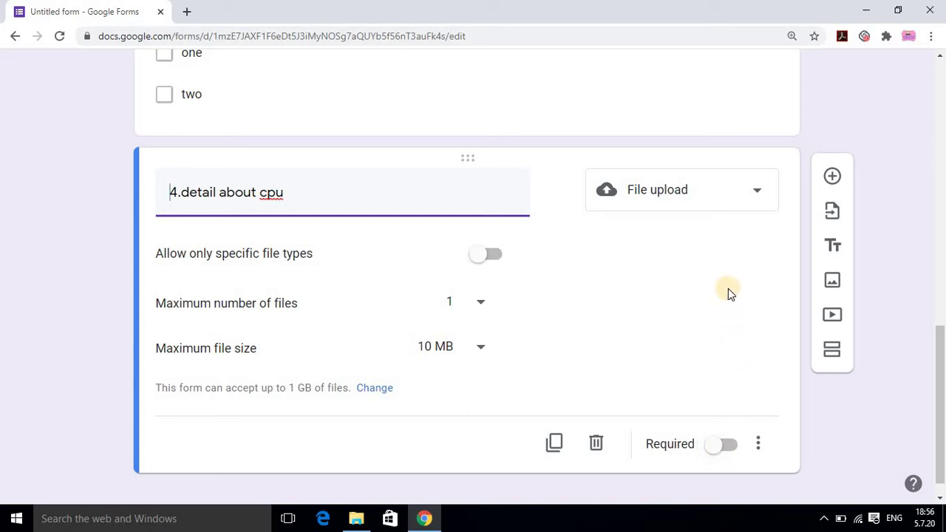
{"action": "left_click", "coordinate": [833, 178]}
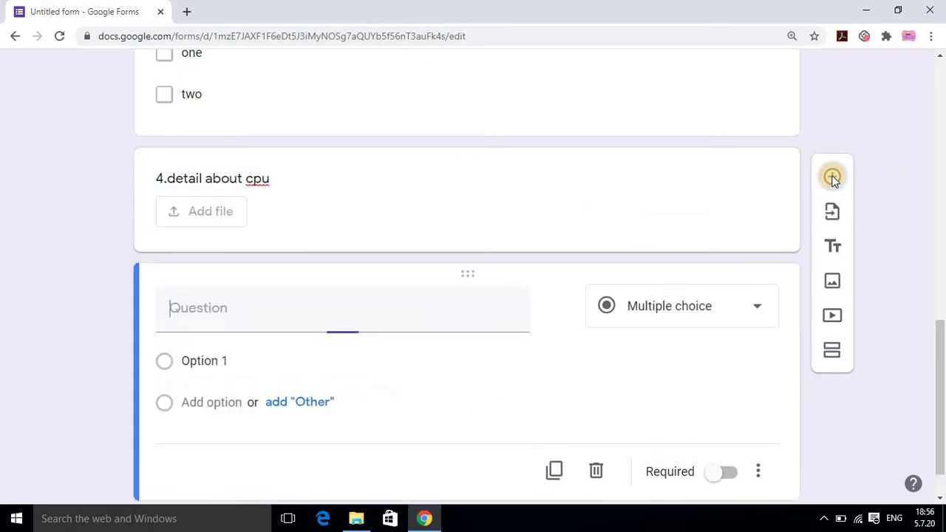
{"action": "left_click_drag", "start_coordinate": [943, 344], "coordinate": [940, 374]}
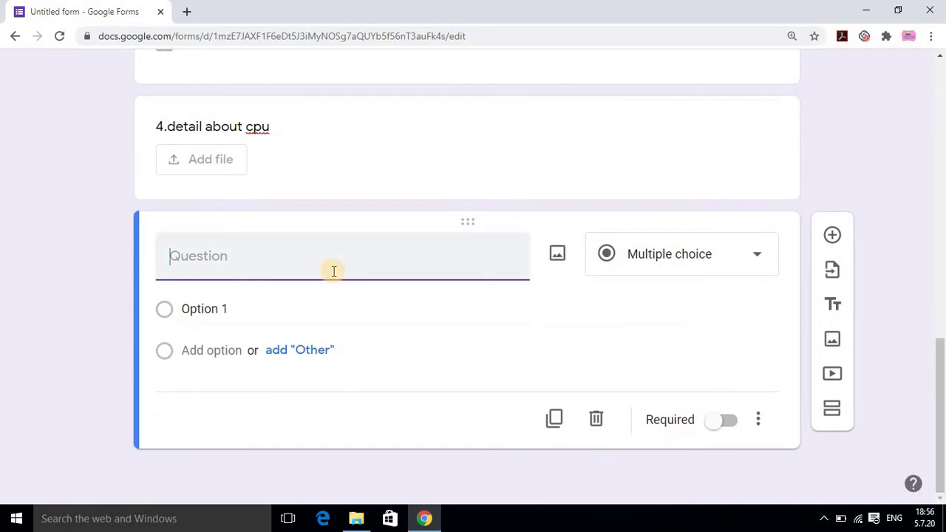
{"action": "type", "text": "5.a"}
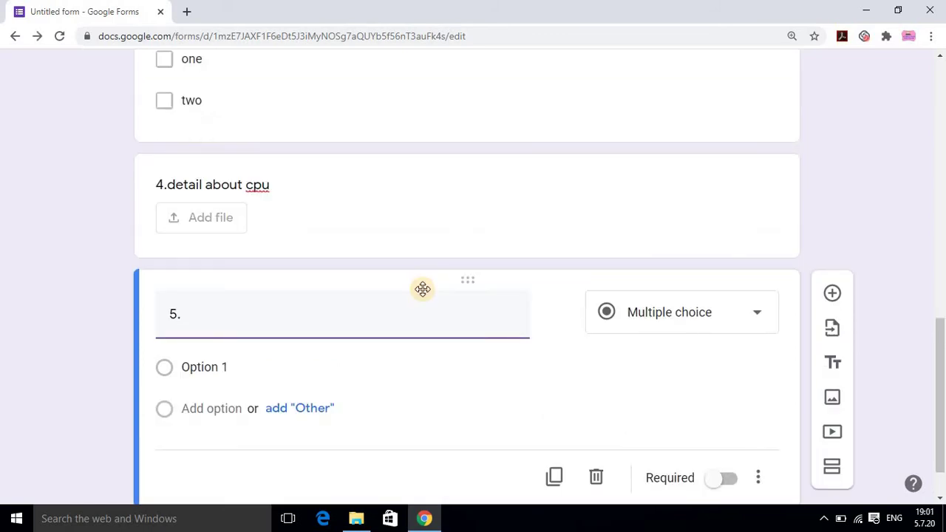
{"action": "type", "text": "image"}
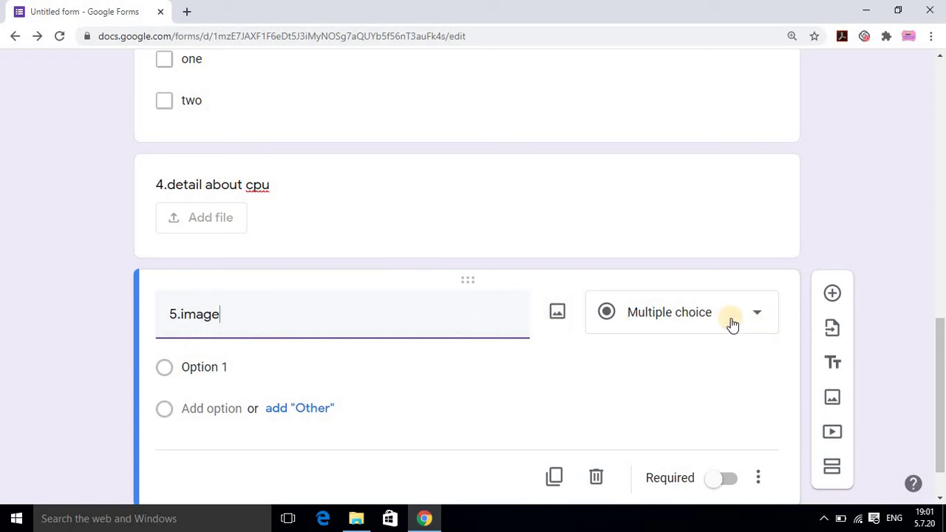
Step: Search Google images for "dog" and insert the picture of the dark dog sitting against a pale background into question 5
{"action": "left_click", "coordinate": [556, 315]}
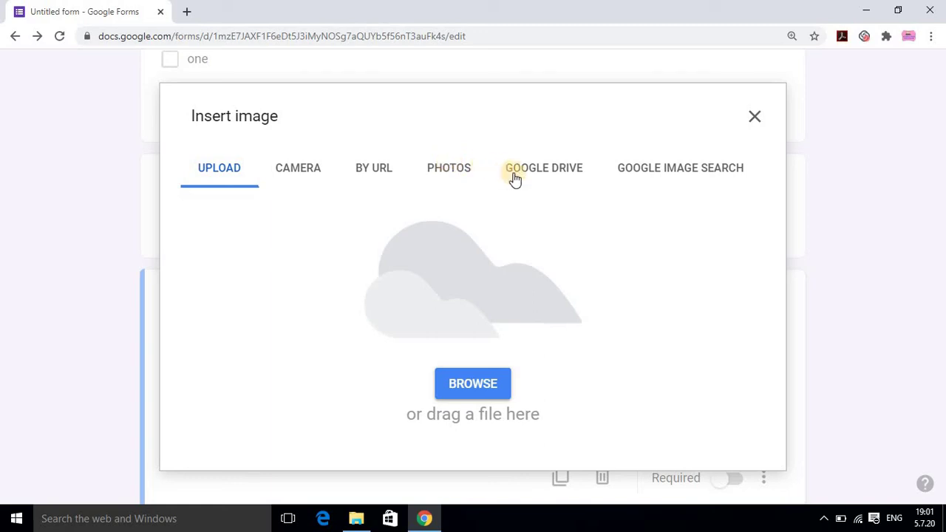
{"action": "left_click", "coordinate": [660, 167]}
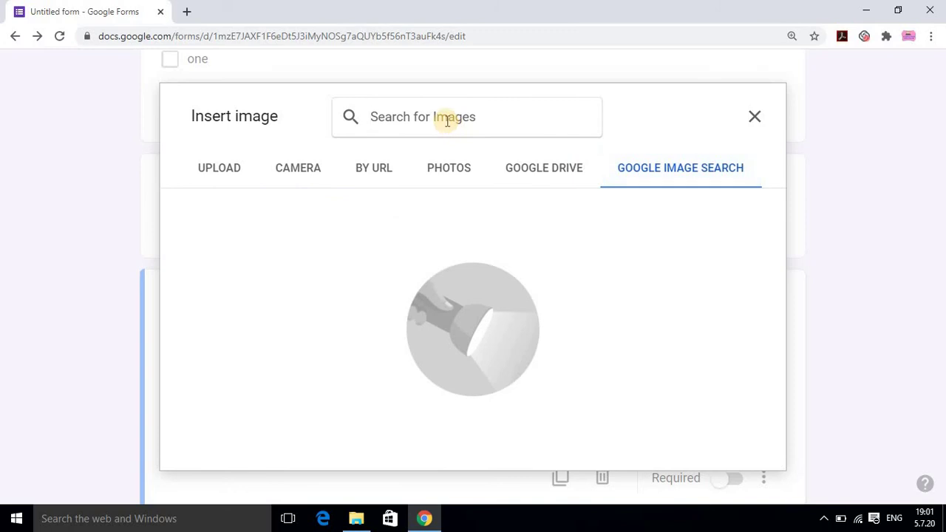
{"action": "type", "text": "dog"}
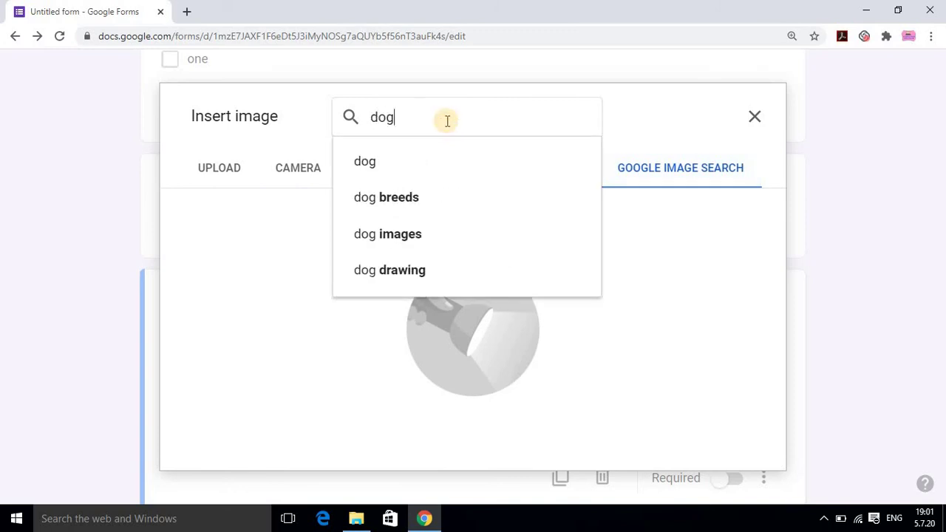
{"action": "key", "text": "Return"}
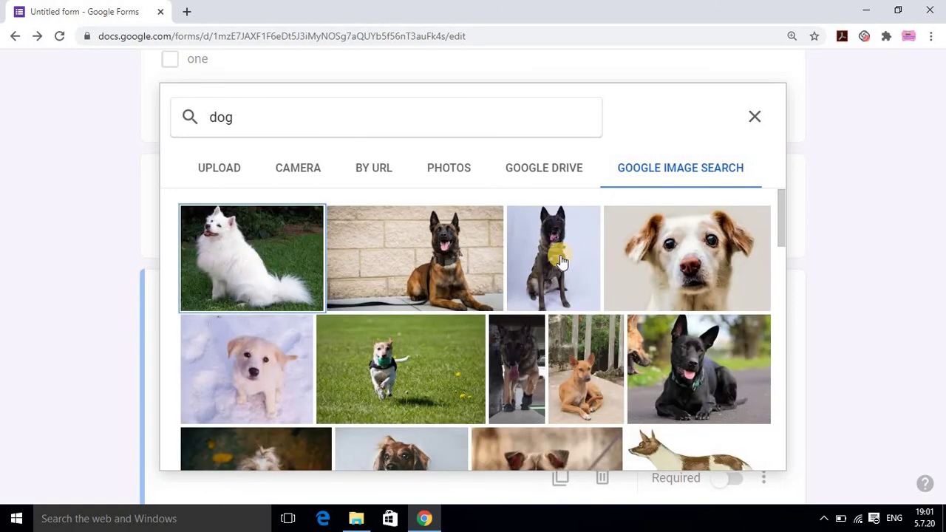
{"action": "double_click", "coordinate": [561, 258]}
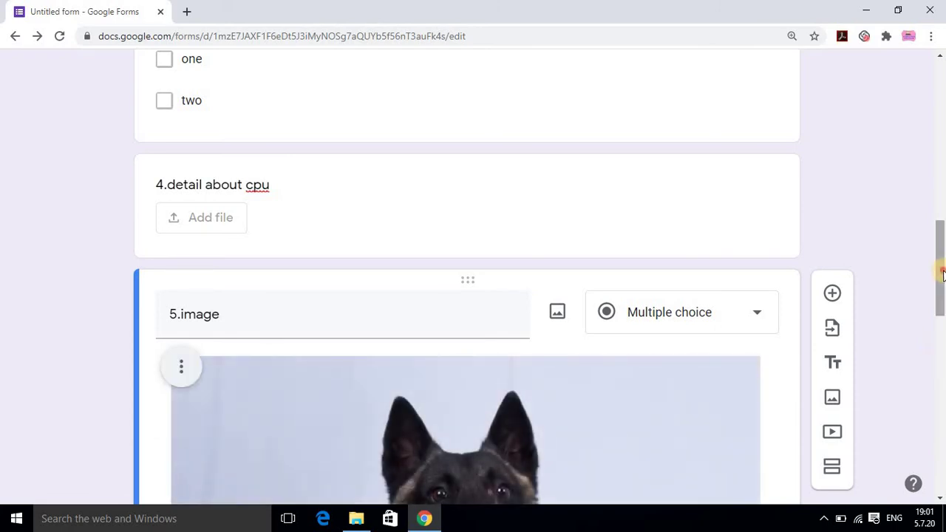
Step: Give the image question 5 two answer options below the dog picture, "dog" and "cat"
{"action": "left_click", "coordinate": [943, 354]}
{"action": "left_click_drag", "start_coordinate": [943, 355], "coordinate": [941, 442]}
{"action": "scroll", "coordinate": [942, 442], "scroll_direction": "down", "scroll_amount": 2}
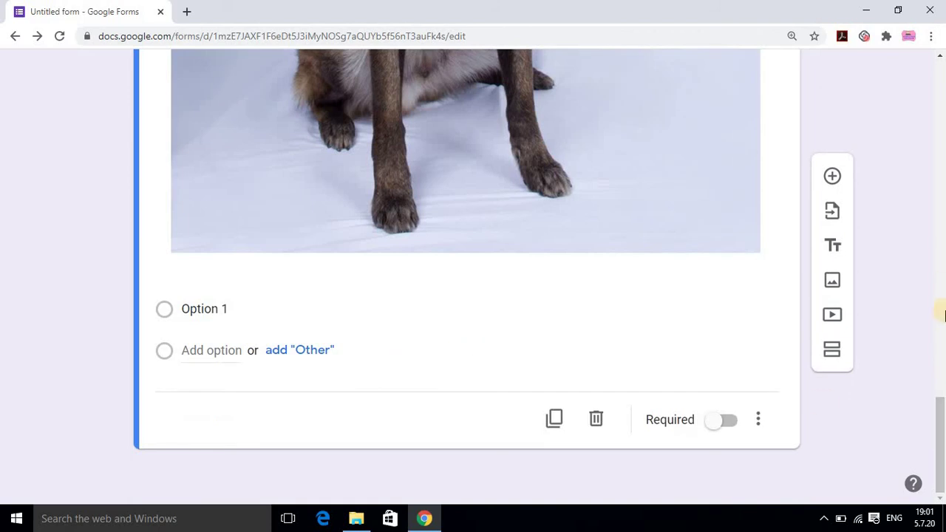
{"action": "left_click", "coordinate": [204, 310]}
{"action": "type", "text": "dog"}
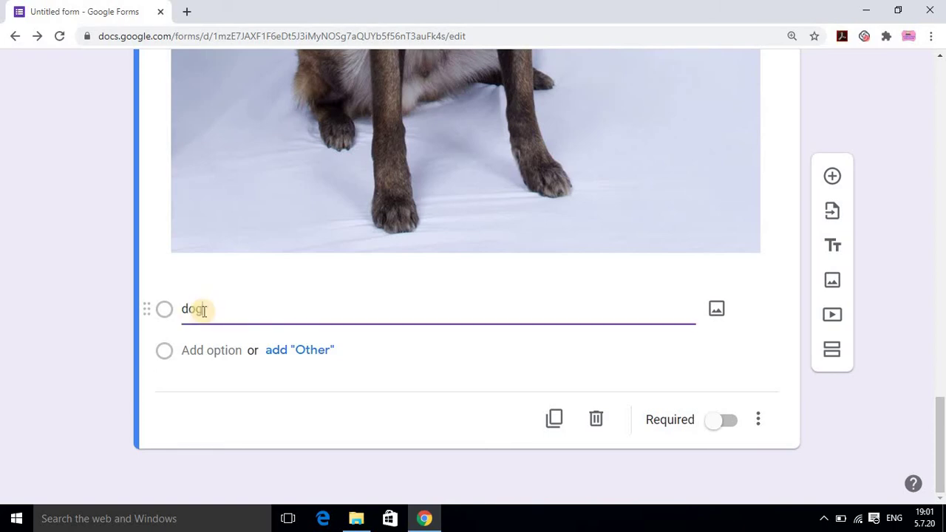
{"action": "left_click", "coordinate": [229, 350]}
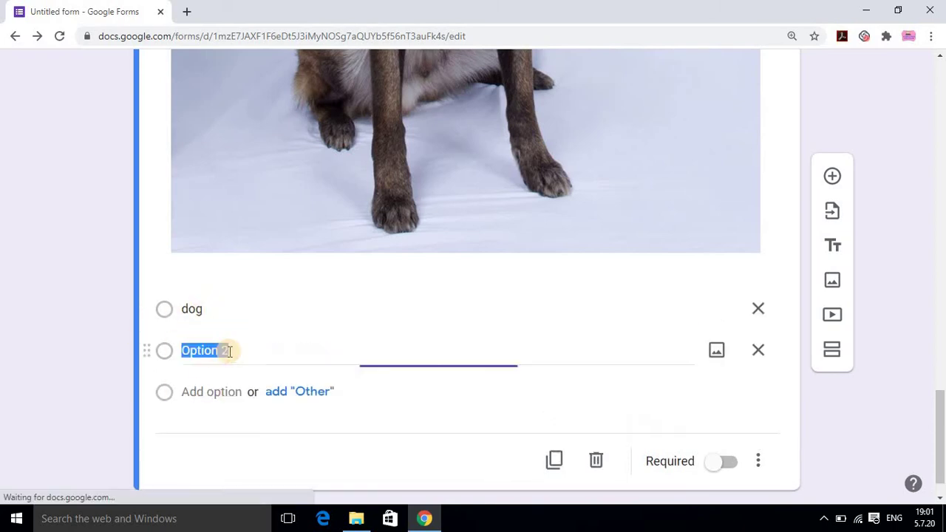
{"action": "type", "text": "cat"}
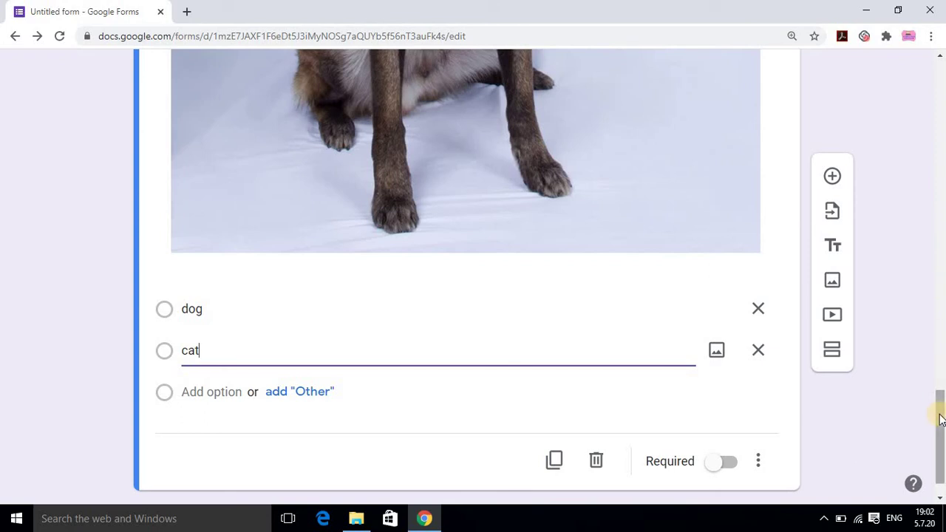
Step: Preview the form as a respondent and fill in the student's name
{"action": "left_click_drag", "start_coordinate": [941, 420], "coordinate": [942, 279]}
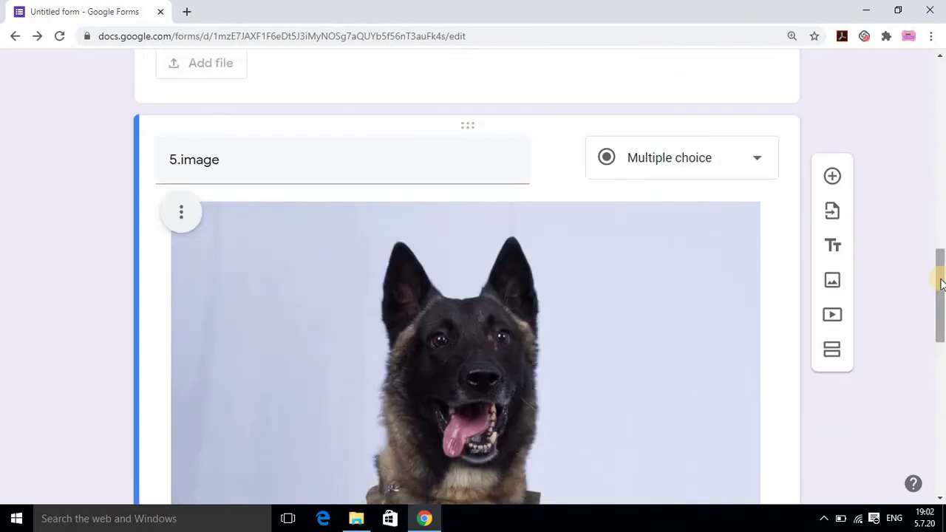
{"action": "left_click_drag", "start_coordinate": [943, 93], "coordinate": [936, 89]}
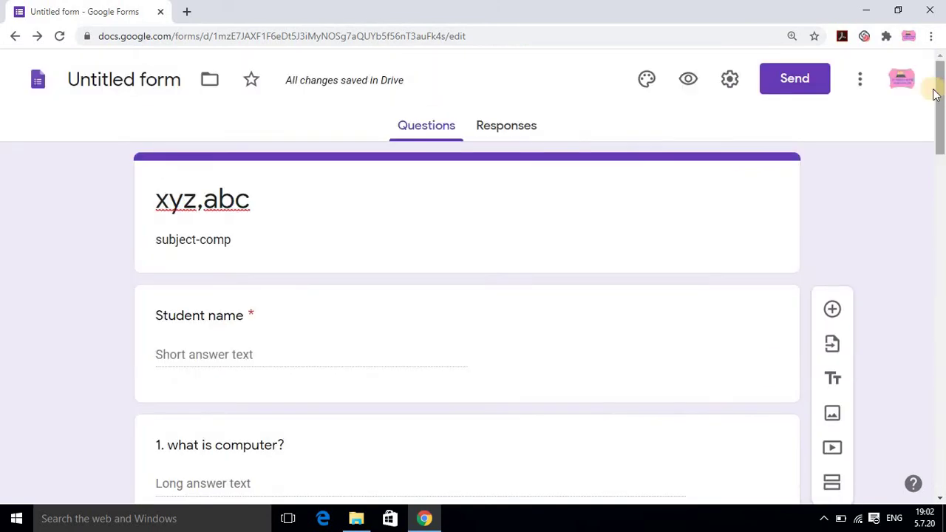
{"action": "left_click", "coordinate": [690, 83]}
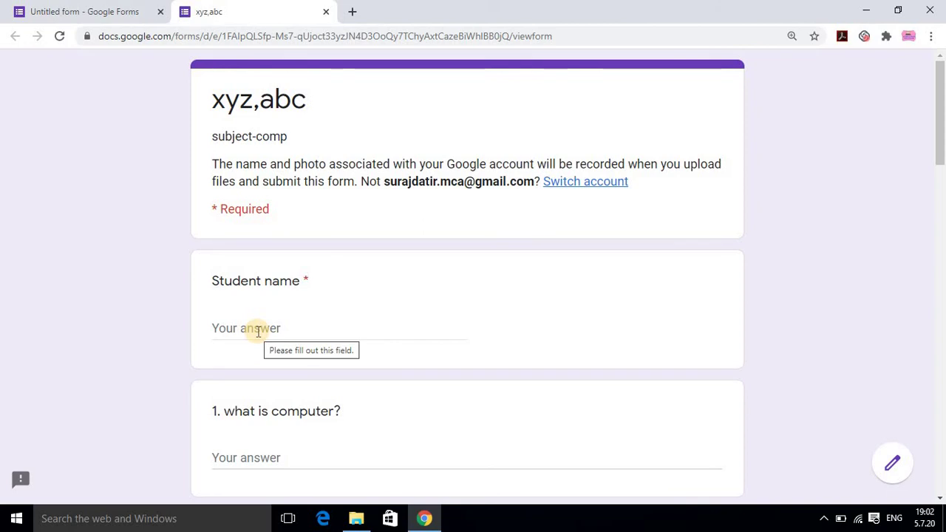
{"action": "left_click", "coordinate": [258, 331]}
{"action": "type", "text": "suraj"}
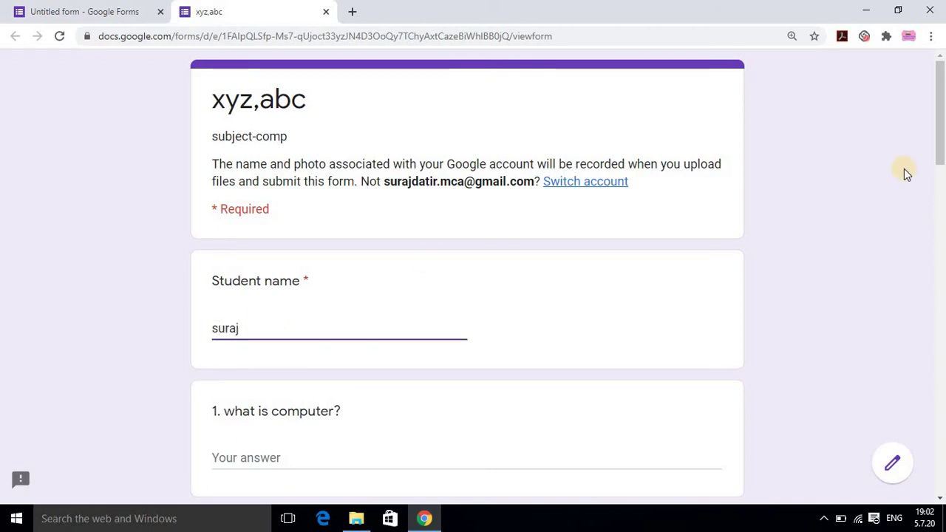
Step: Answer question 1 with "khkj" and choose "two" for question 2
{"action": "scroll", "coordinate": [944, 225], "scroll_direction": "down", "scroll_amount": 1}
{"action": "scroll", "coordinate": [429, 159], "scroll_direction": "down", "scroll_amount": 4}
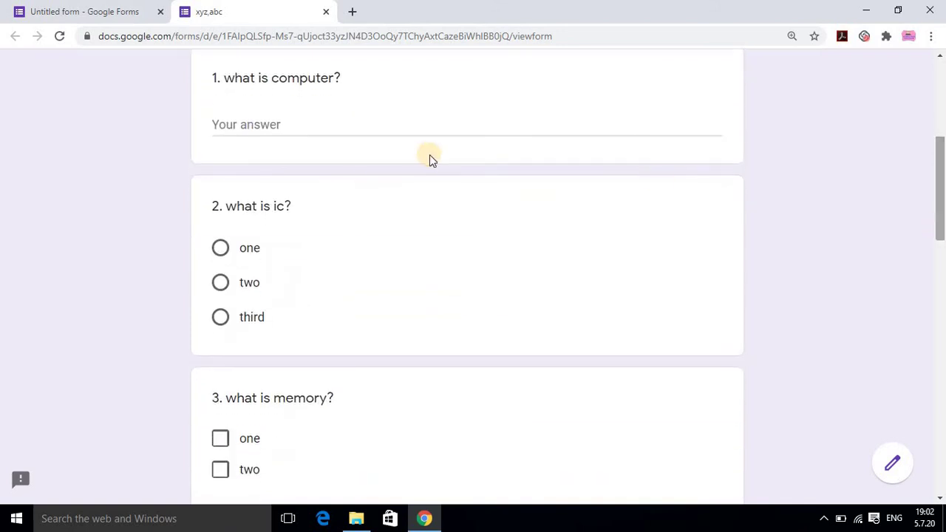
{"action": "left_click", "coordinate": [410, 123]}
{"action": "type", "text": "khkj"}
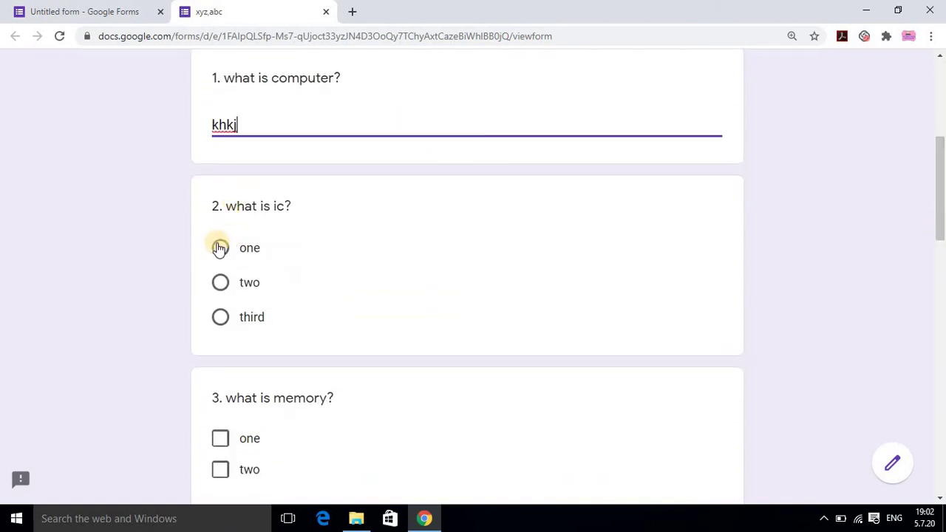
{"action": "left_click", "coordinate": [220, 248]}
{"action": "left_click", "coordinate": [220, 282]}
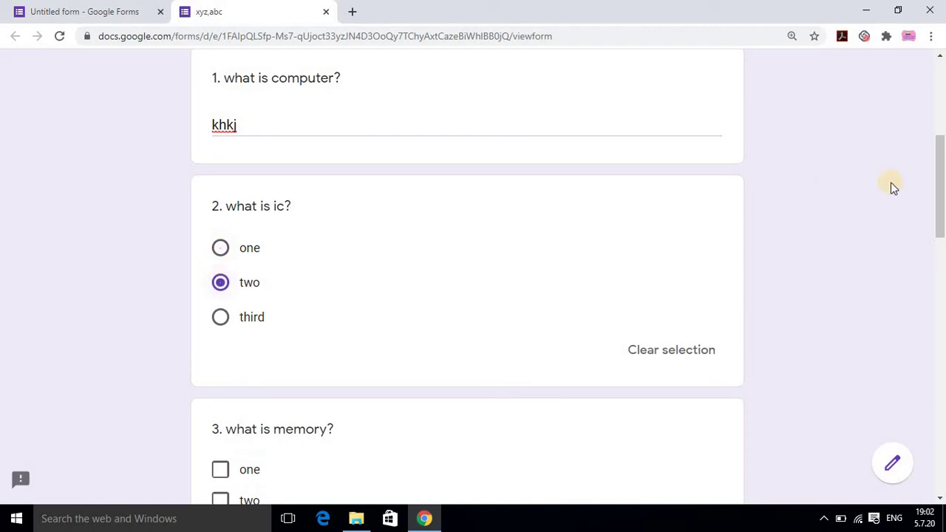
Step: Select both "one" and "two" as answers to the memory question
{"action": "scroll", "coordinate": [450, 167], "scroll_direction": "down", "scroll_amount": 4}
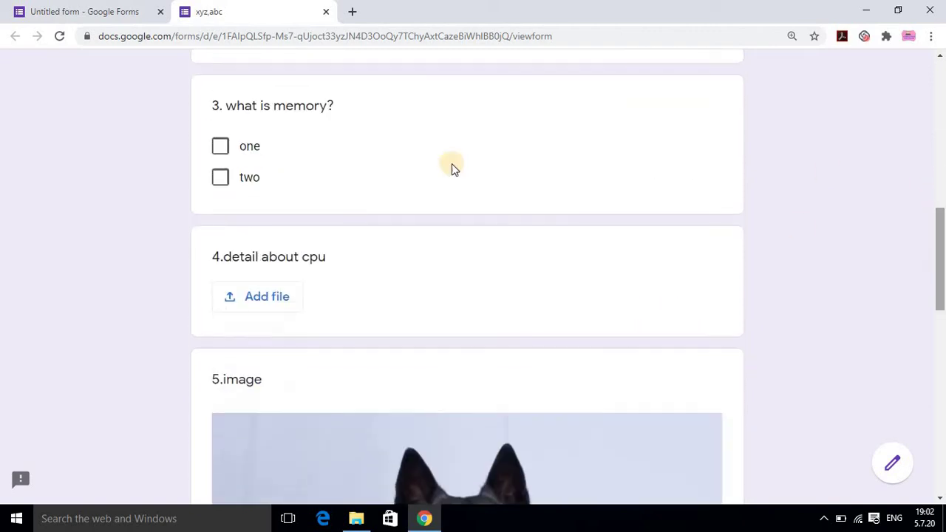
{"action": "left_click", "coordinate": [221, 148]}
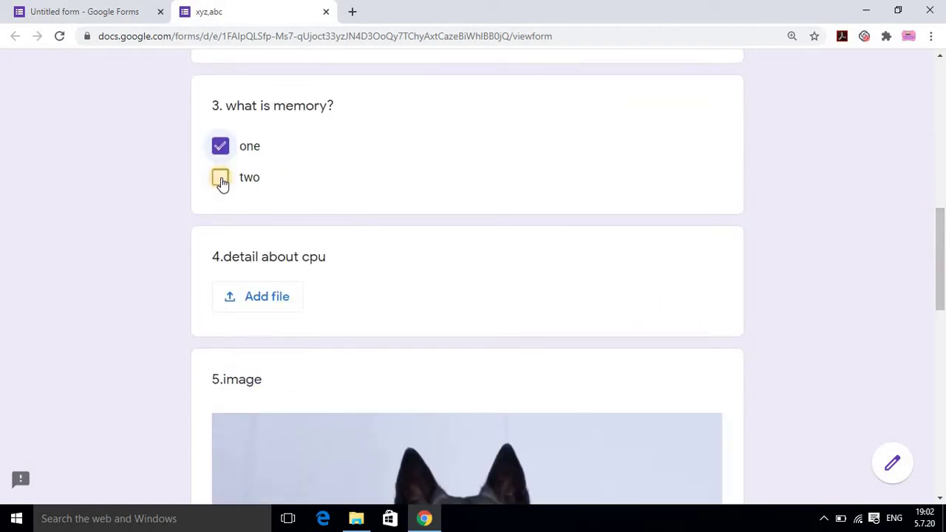
{"action": "left_click", "coordinate": [220, 179]}
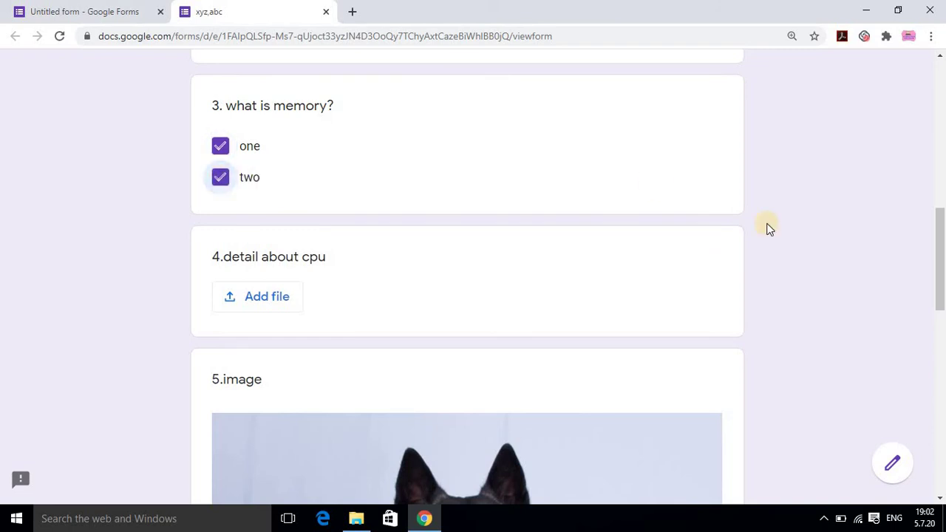
Step: Upload images.jpg from the device as the answer to the cpu question
{"action": "left_click", "coordinate": [268, 297]}
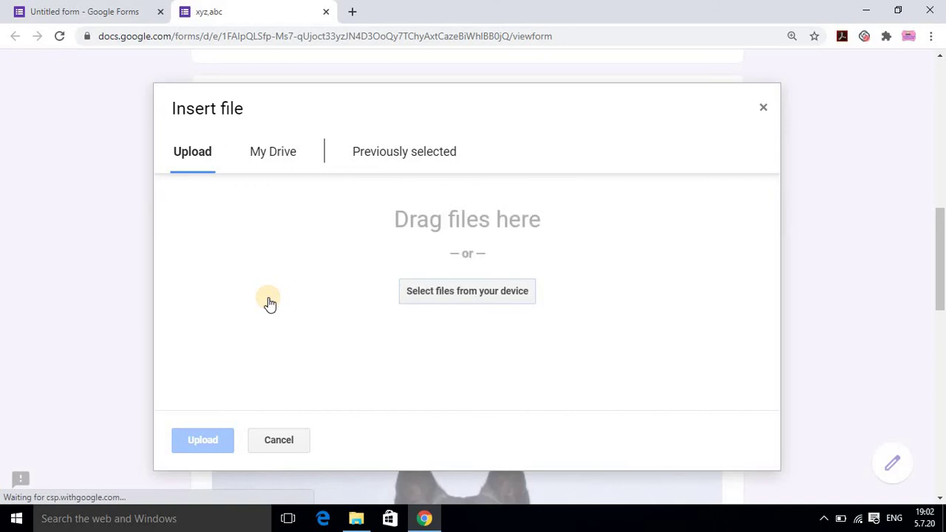
{"action": "left_click", "coordinate": [465, 291]}
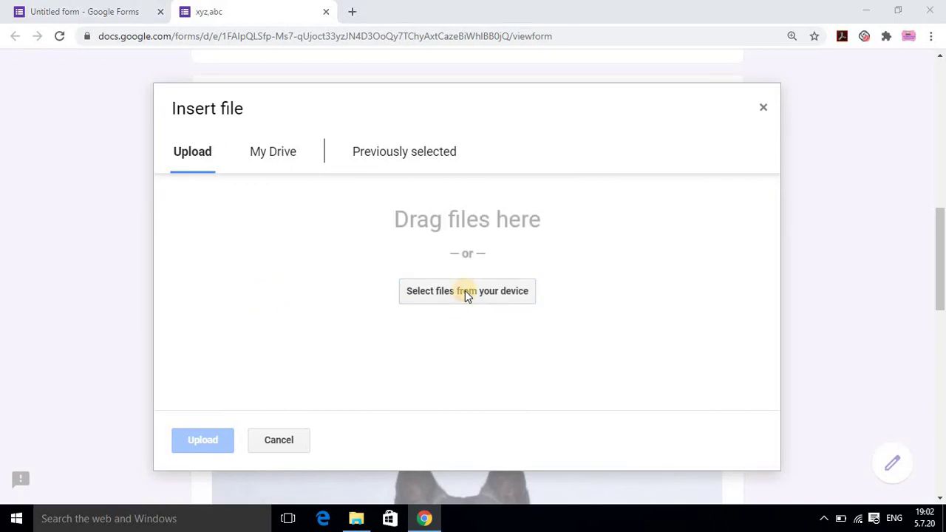
{"action": "left_click", "coordinate": [363, 218]}
{"action": "double_click", "coordinate": [363, 218]}
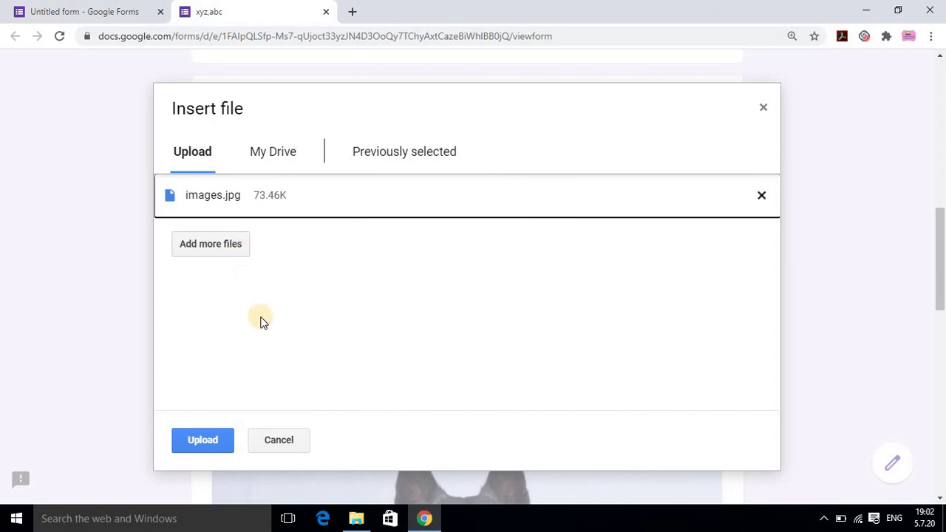
{"action": "left_click", "coordinate": [224, 440]}
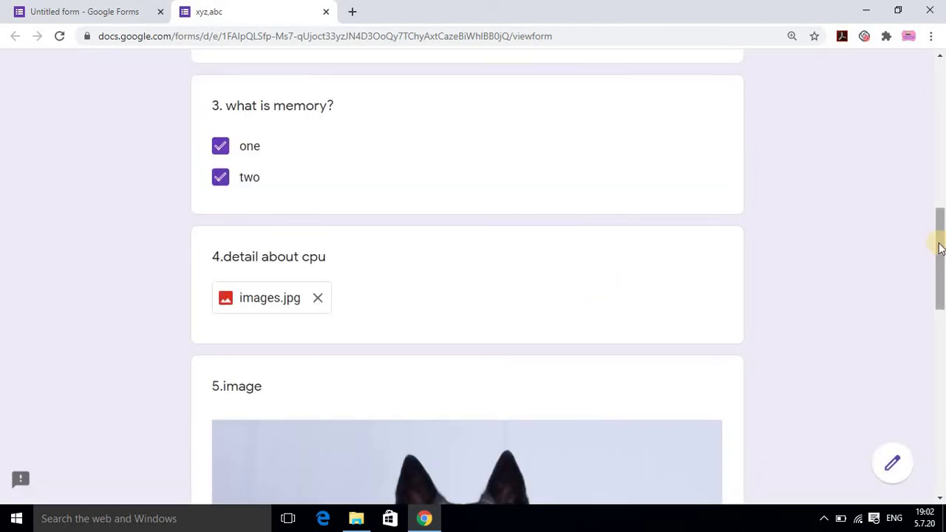
Step: Choose "dog" for the image question and submit the completed form
{"action": "left_click_drag", "start_coordinate": [939, 247], "coordinate": [943, 291]}
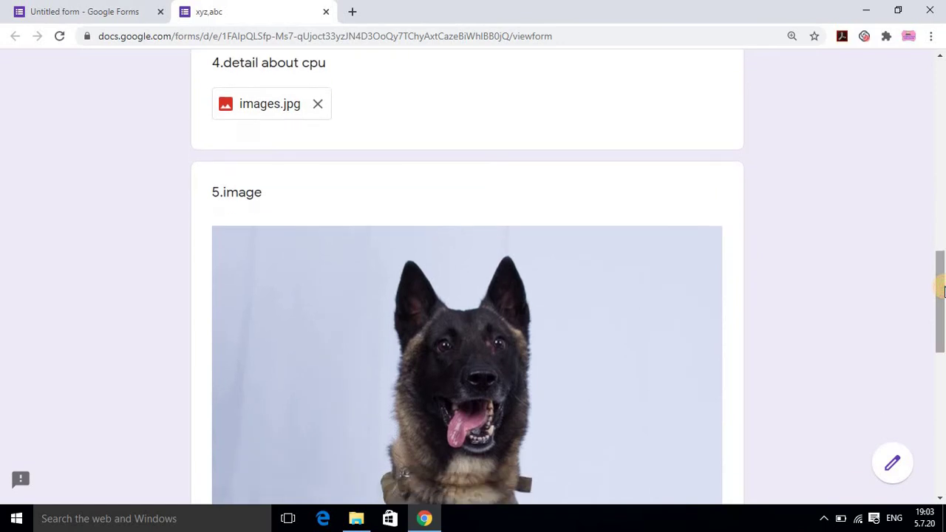
{"action": "scroll", "coordinate": [441, 424], "scroll_direction": "down", "scroll_amount": 6}
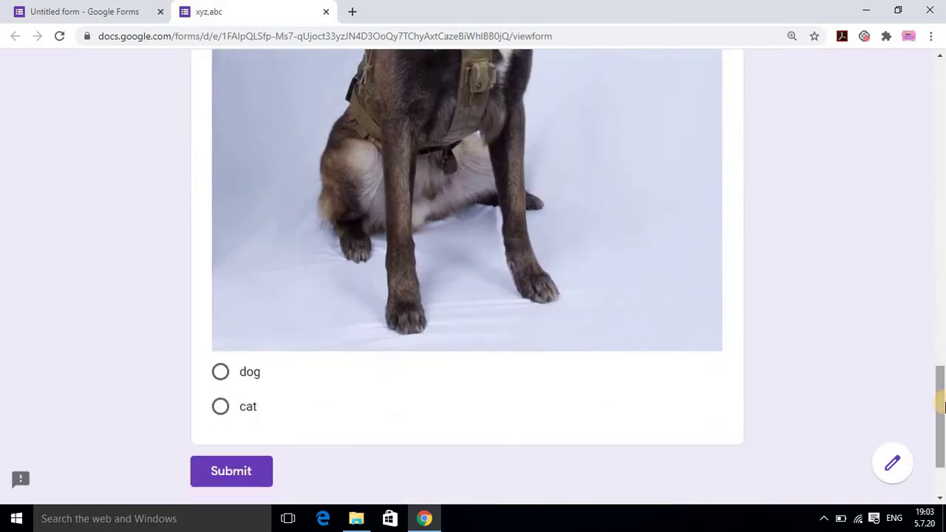
{"action": "left_click", "coordinate": [220, 371]}
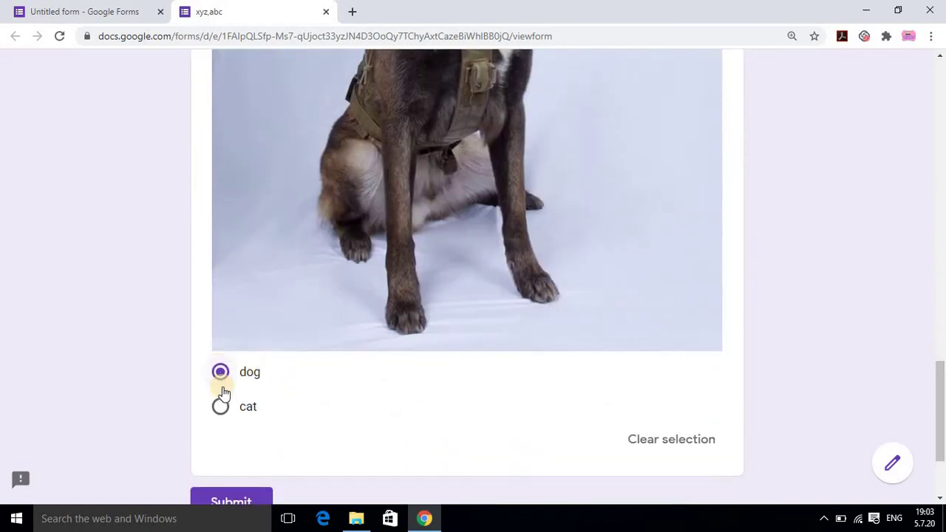
{"action": "left_click", "coordinate": [240, 501]}
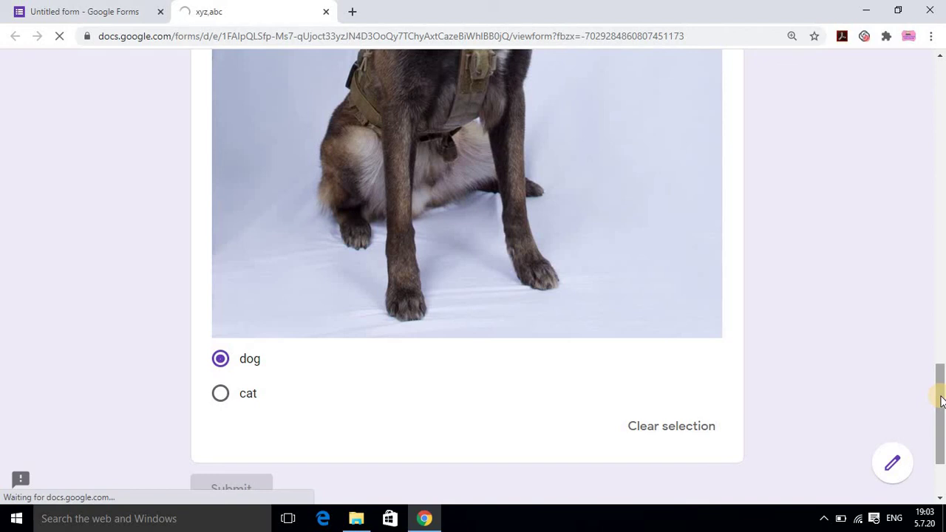
{"action": "left_click_drag", "start_coordinate": [941, 401], "coordinate": [941, 484]}
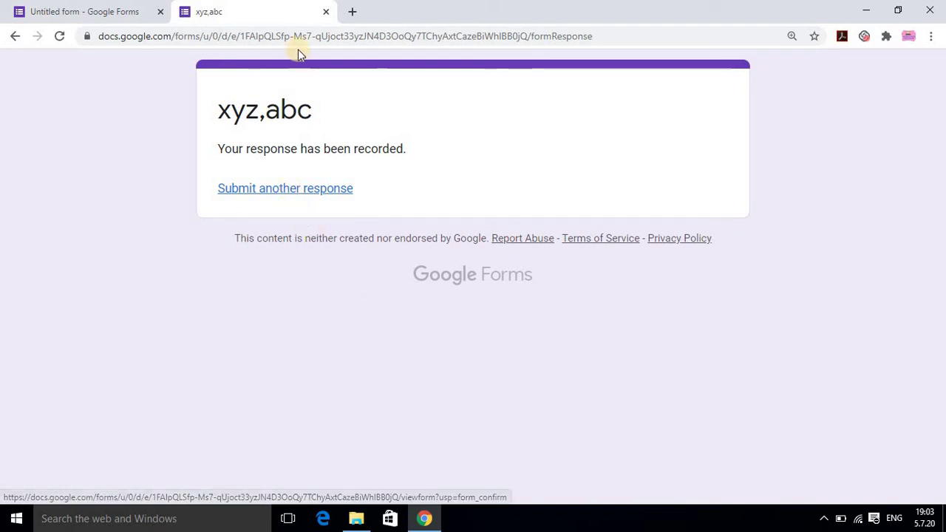
Step: Close the submitted form and create a new spreadsheet, "Untitled form (Responses)", from the form's responses
{"action": "left_click", "coordinate": [327, 12]}
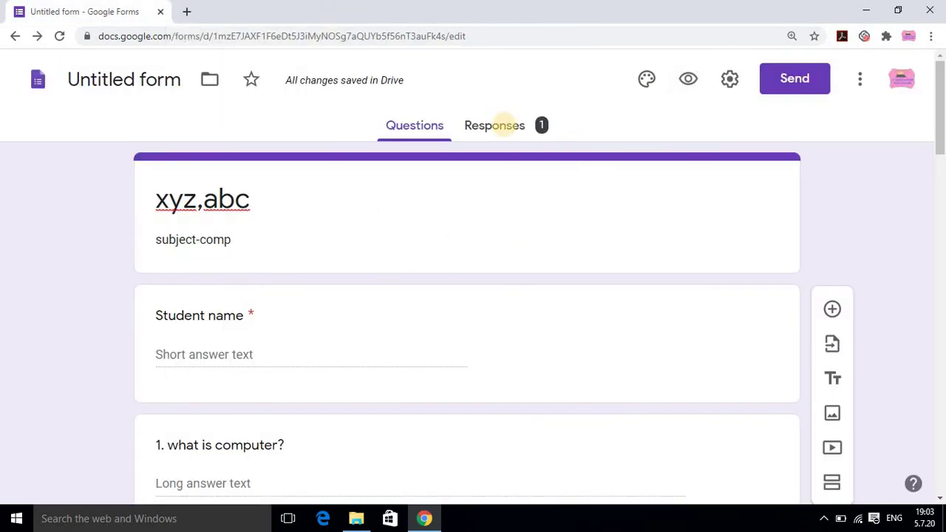
{"action": "left_click", "coordinate": [506, 131]}
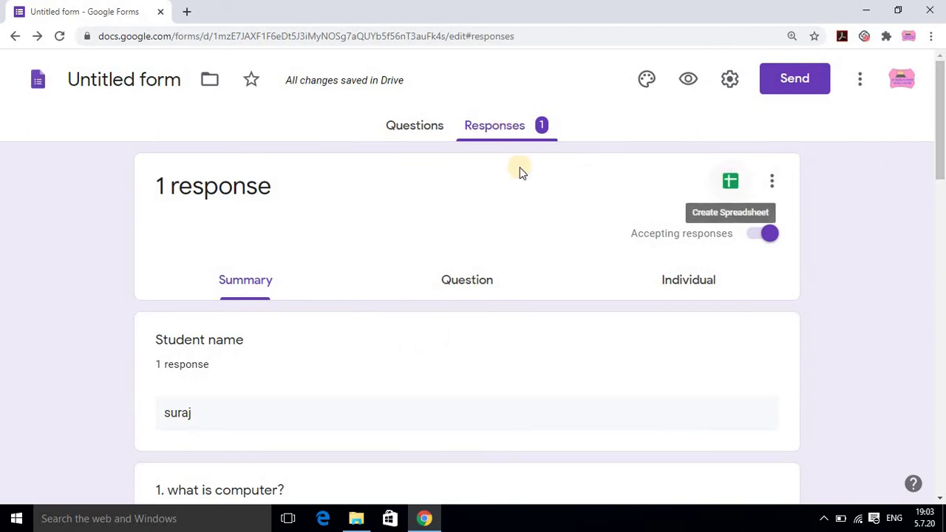
{"action": "left_click", "coordinate": [731, 184]}
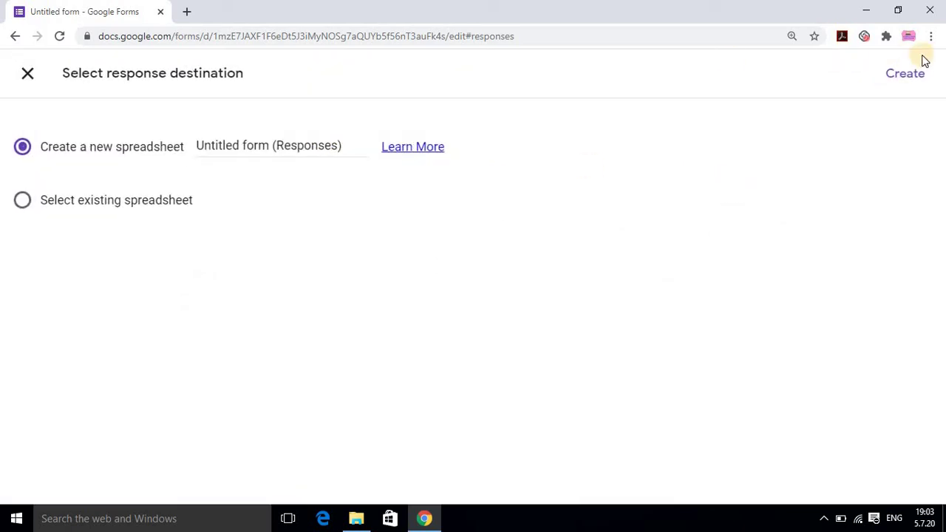
{"action": "left_click", "coordinate": [915, 82]}
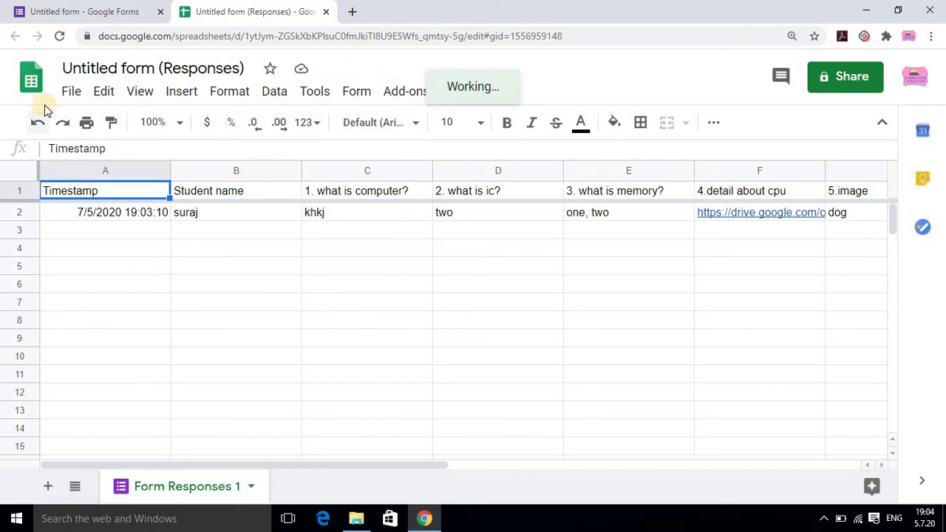
Step: Download the response spreadsheet as a Microsoft Excel (.xlsx) file and close the spreadsheet
{"action": "left_click", "coordinate": [68, 93]}
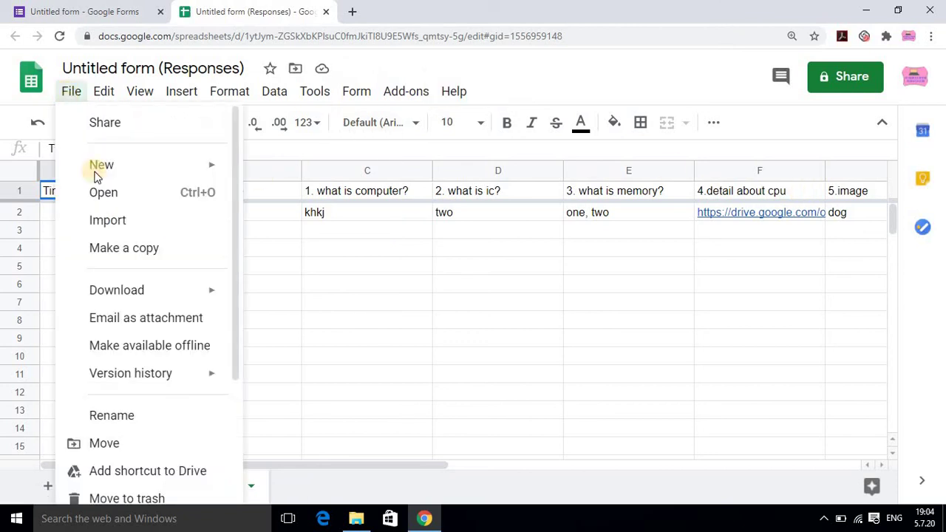
{"action": "mouse_move", "coordinate": [130, 290]}
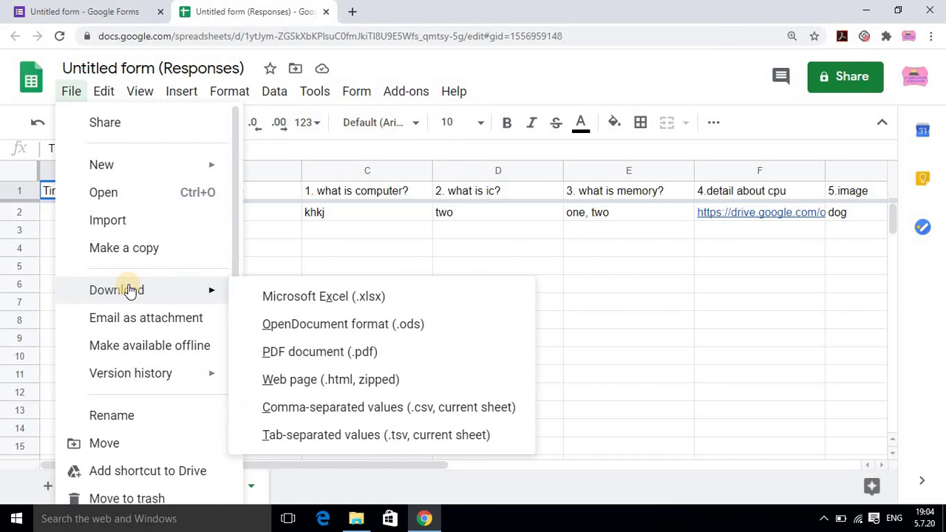
{"action": "left_click", "coordinate": [328, 296]}
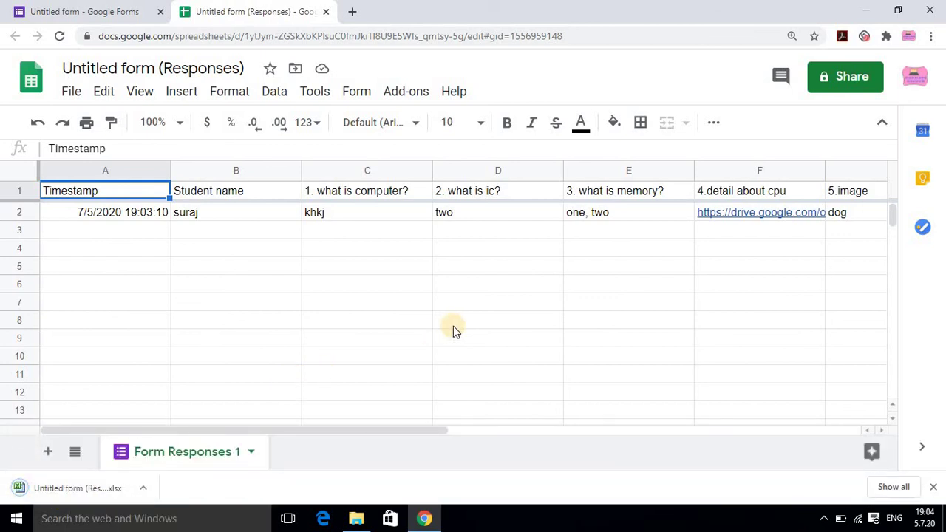
{"action": "left_click", "coordinate": [324, 12]}
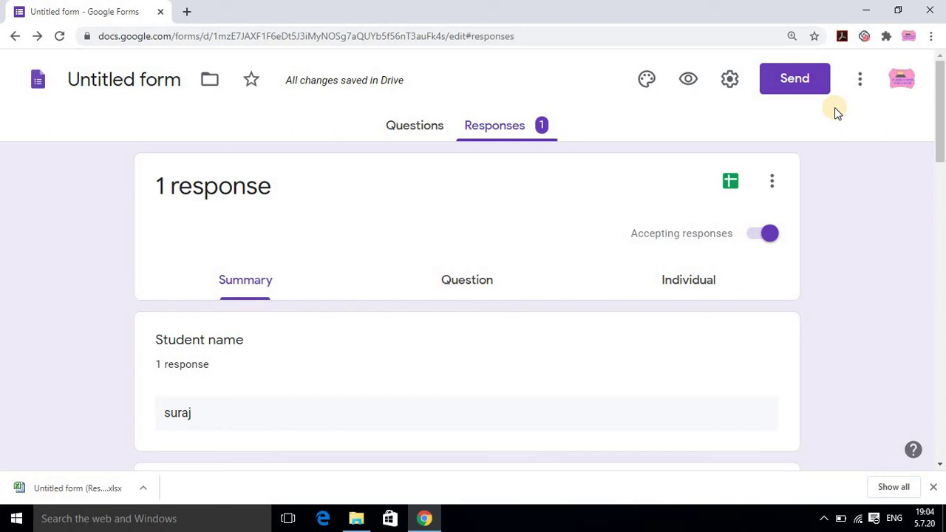
Step: Return to the Forms home page and reopen the question paper, the first of the recent forms
{"action": "left_click", "coordinate": [14, 38]}
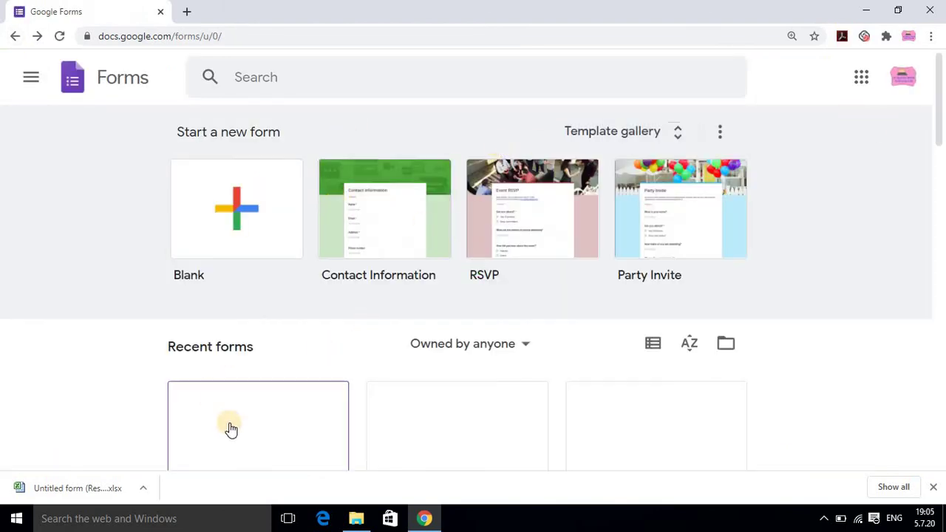
{"action": "left_click", "coordinate": [230, 427]}
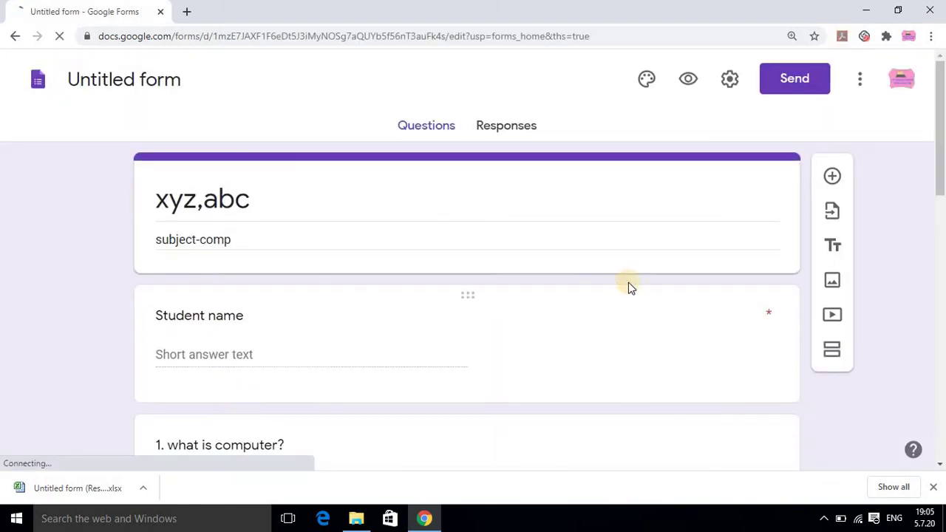
{"action": "mouse_move", "coordinate": [940, 186]}
{"action": "left_mouse_down"}
{"action": "mouse_move", "coordinate": [941, 251]}
{"action": "mouse_move", "coordinate": [940, 172]}
{"action": "left_mouse_up"}
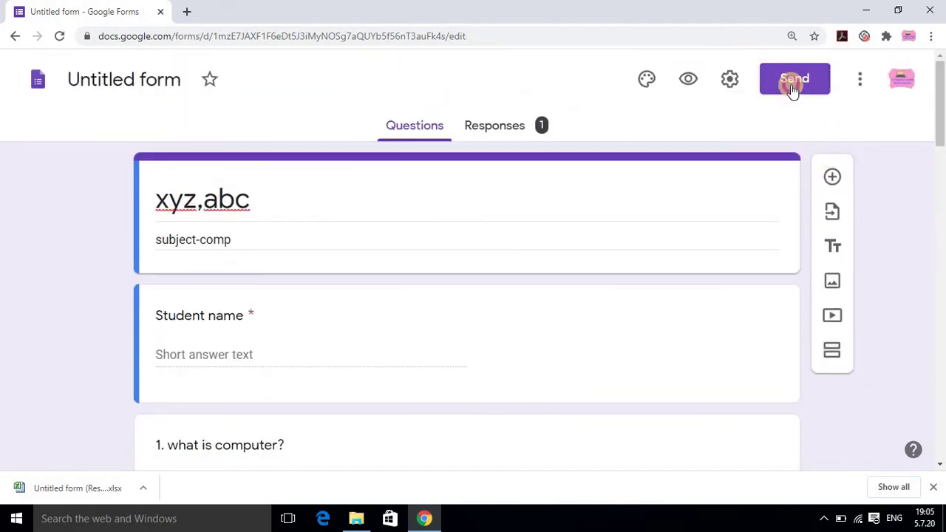
Step: Send the form by email to the recipient's Gmail address, keeping the default subject and message
{"action": "left_click", "coordinate": [793, 88]}
{"action": "left_click", "coordinate": [151, 269]}
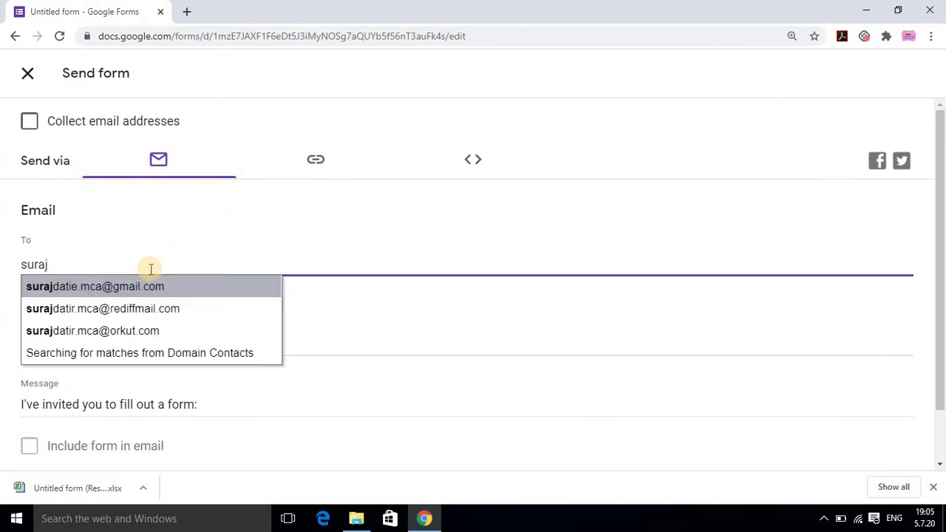
{"action": "left_click", "coordinate": [118, 292]}
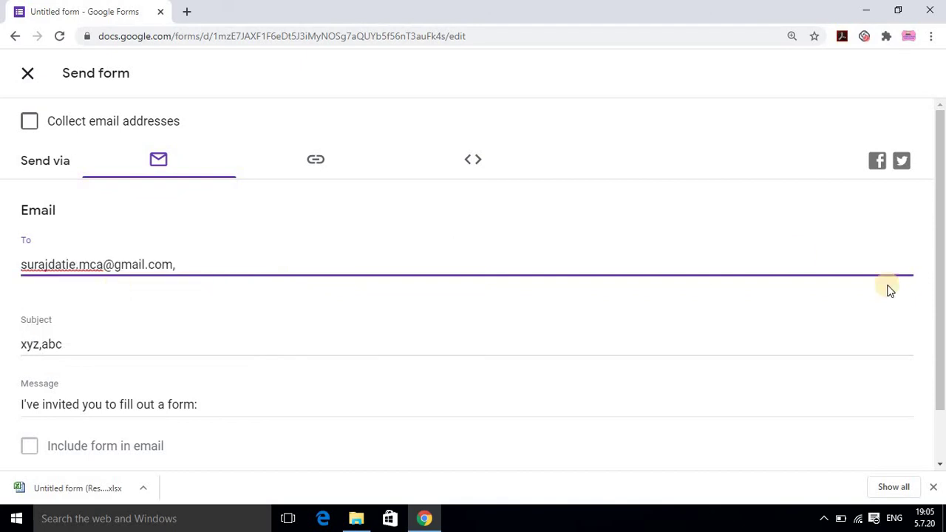
{"action": "scroll", "coordinate": [941, 279], "scroll_direction": "down", "scroll_amount": 1}
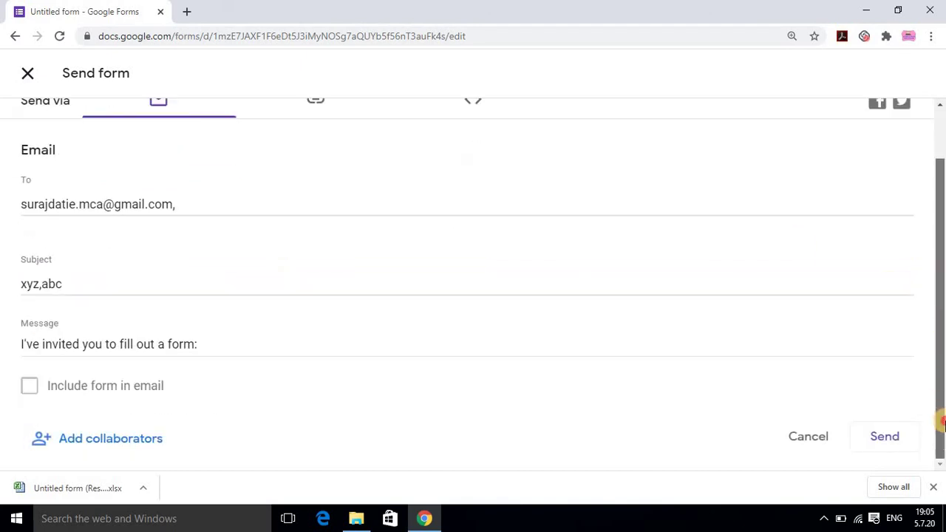
{"action": "left_click", "coordinate": [886, 438]}
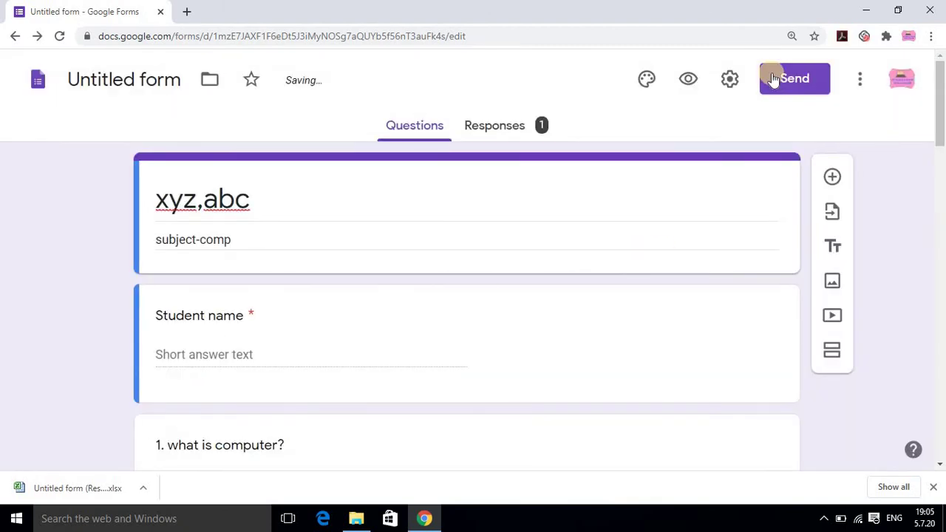
Step: Generate a shortened URL for sharing the form, copy the link, and close the send options
{"action": "left_click", "coordinate": [773, 79]}
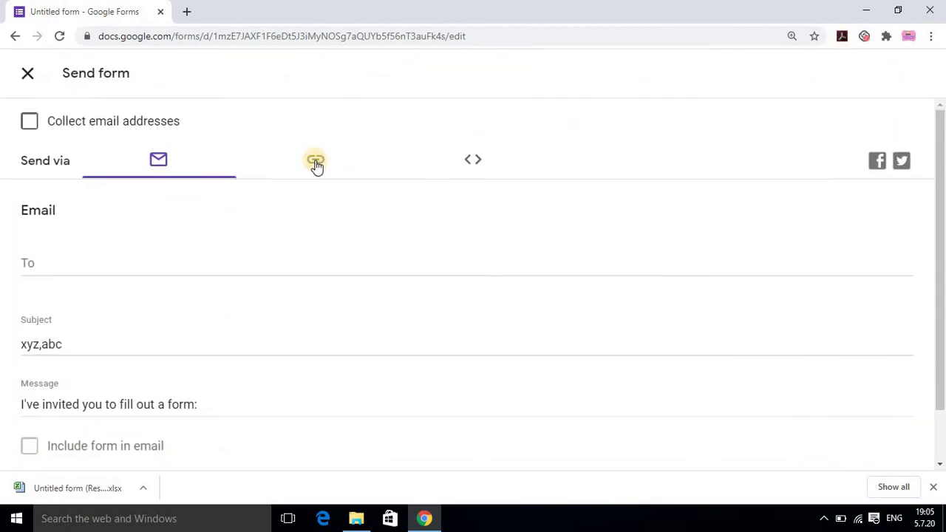
{"action": "left_click", "coordinate": [316, 163]}
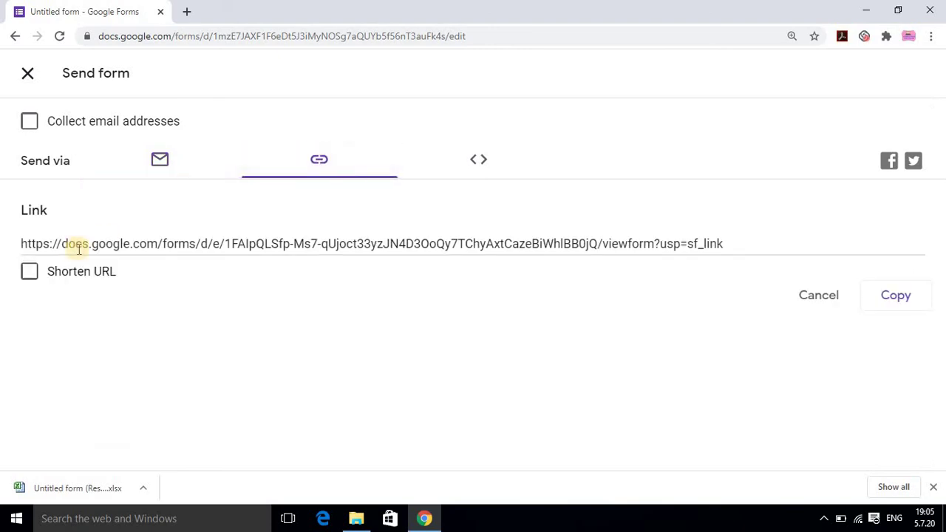
{"action": "left_click", "coordinate": [29, 273]}
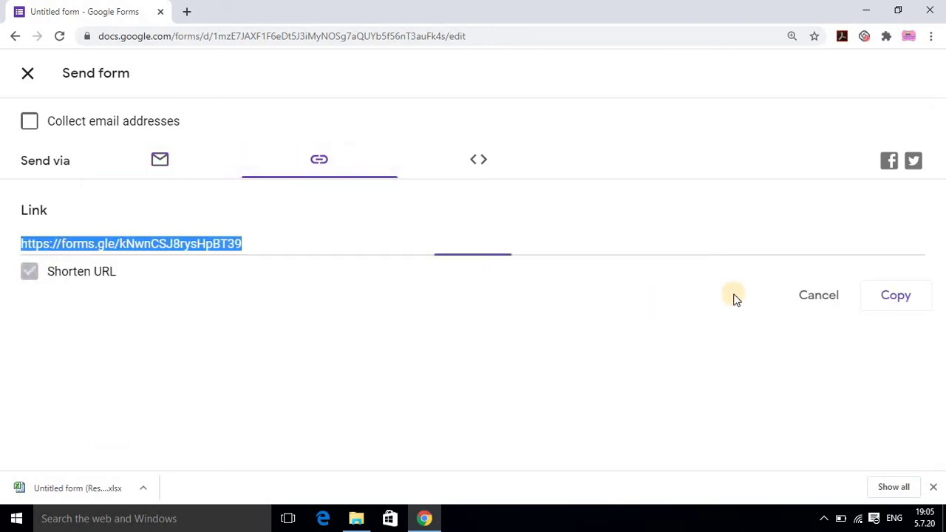
{"action": "left_click", "coordinate": [907, 300]}
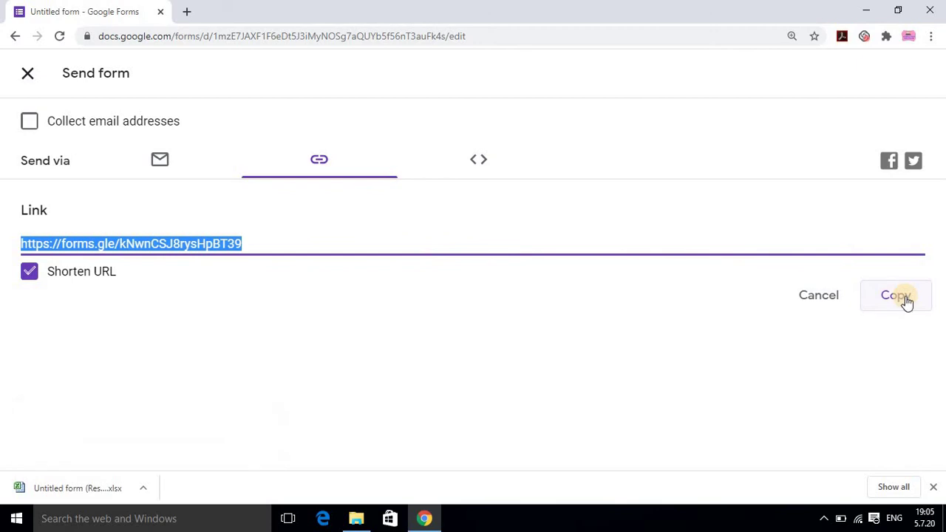
{"action": "left_click", "coordinate": [906, 300]}
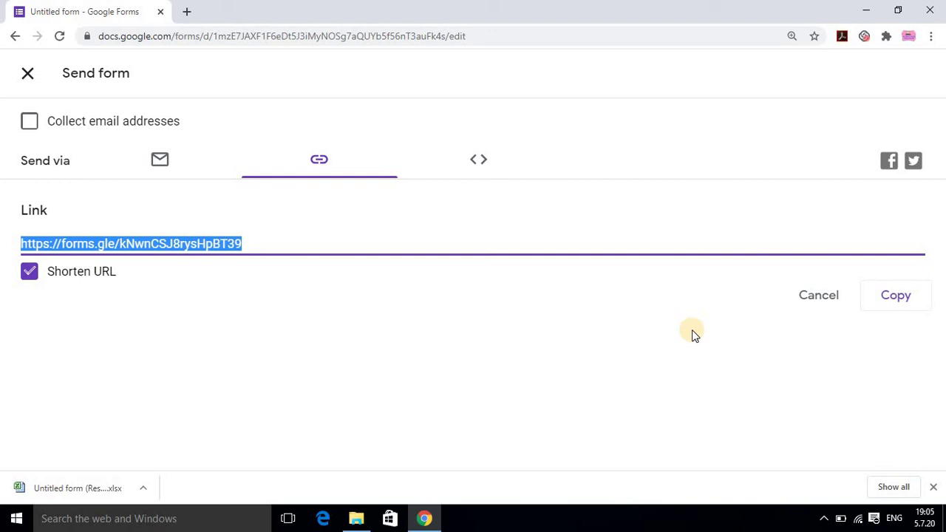
{"action": "left_click", "coordinate": [817, 310]}
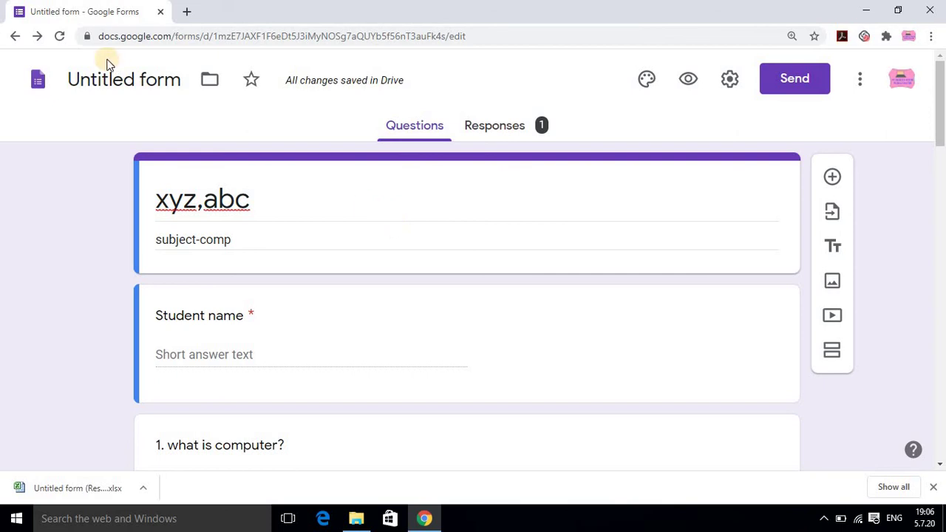
Step: Return to the Forms home page and rename the first recent form, the xyz,abc question paper, to "abc"
{"action": "left_click", "coordinate": [15, 36]}
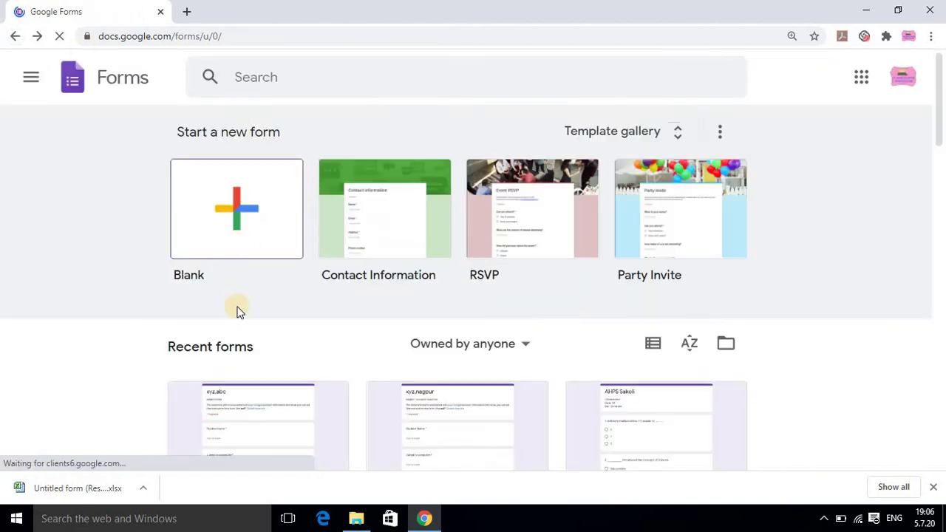
{"action": "left_click_drag", "start_coordinate": [940, 74], "coordinate": [941, 196]}
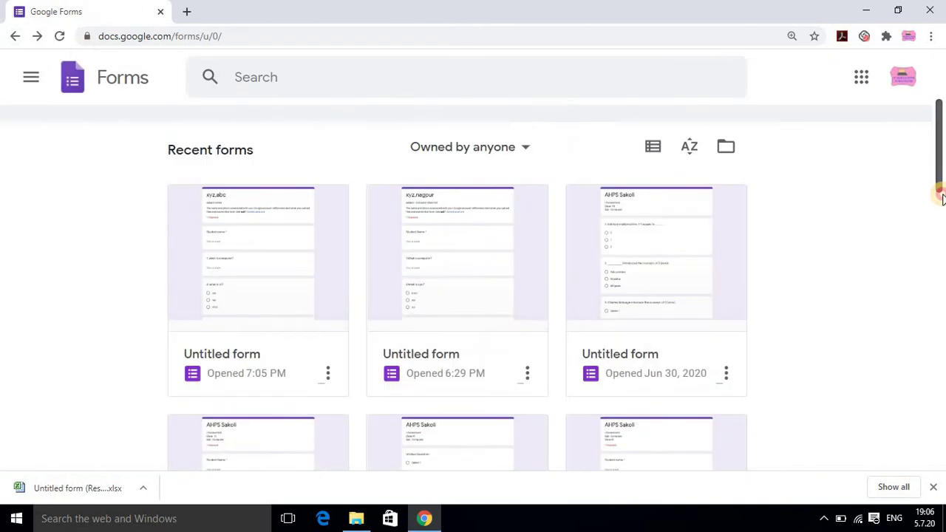
{"action": "left_click", "coordinate": [941, 196]}
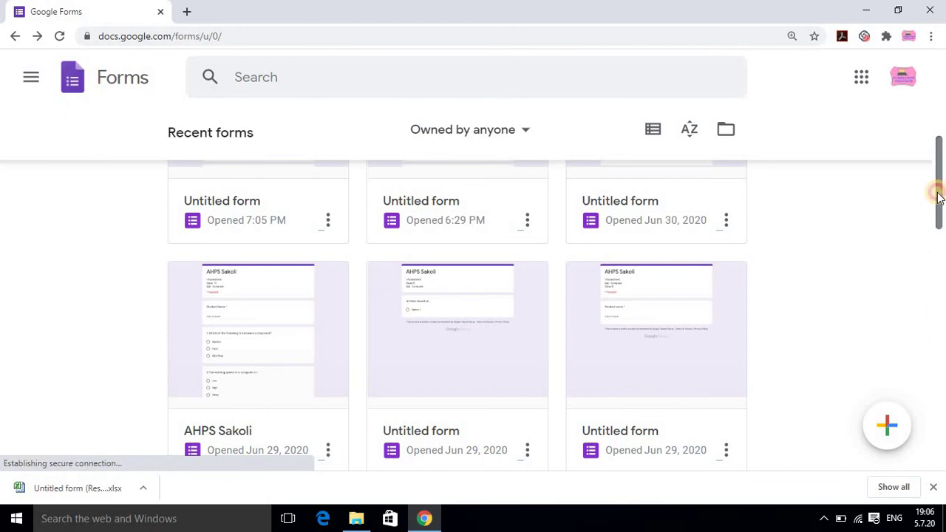
{"action": "scroll", "coordinate": [938, 196], "scroll_direction": "up", "scroll_amount": 3}
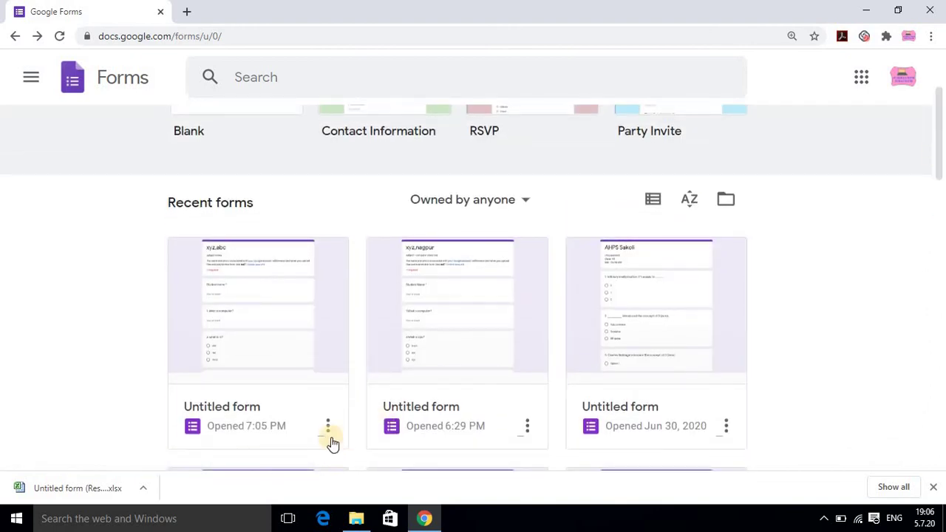
{"action": "left_click", "coordinate": [327, 433]}
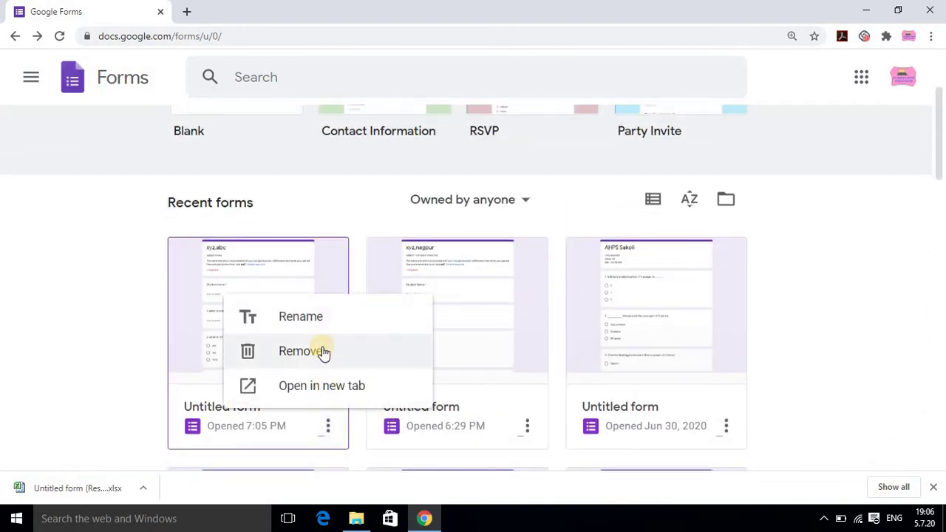
{"action": "left_click", "coordinate": [308, 318]}
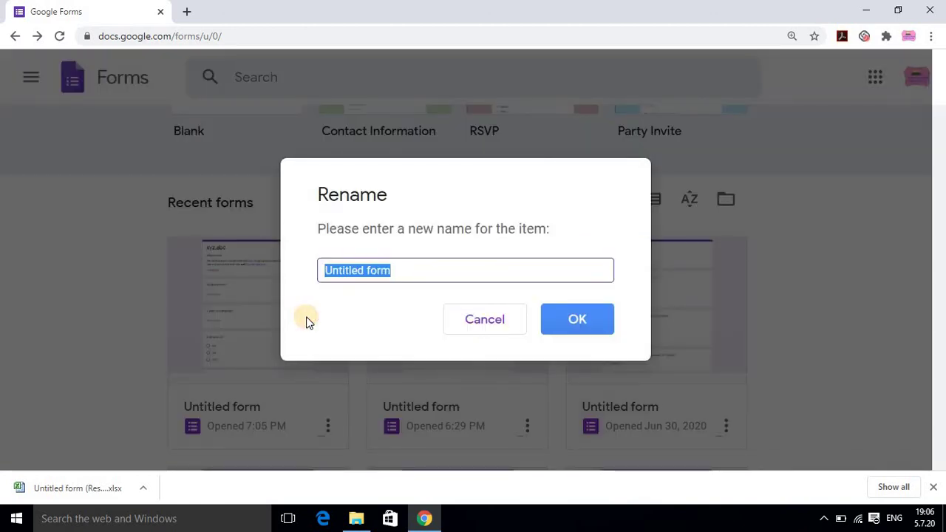
{"action": "type", "text": "abc"}
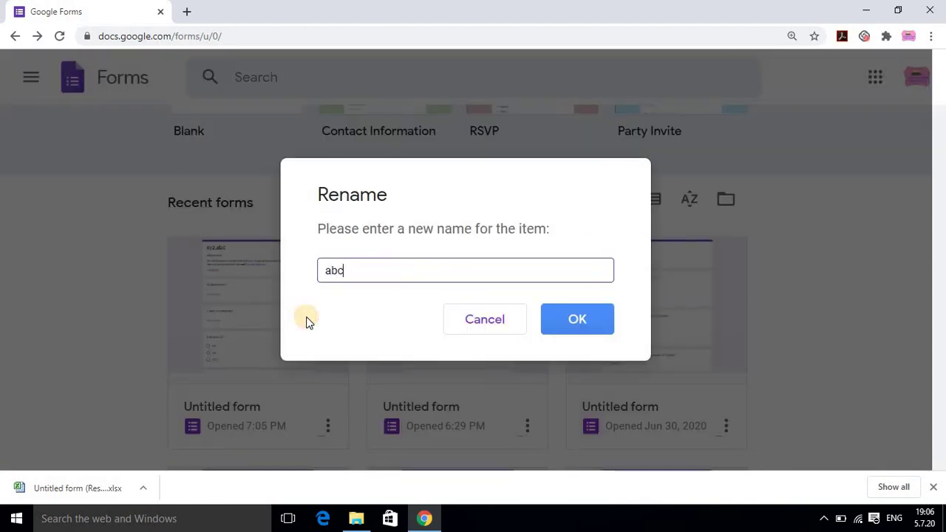
{"action": "left_click", "coordinate": [578, 323]}
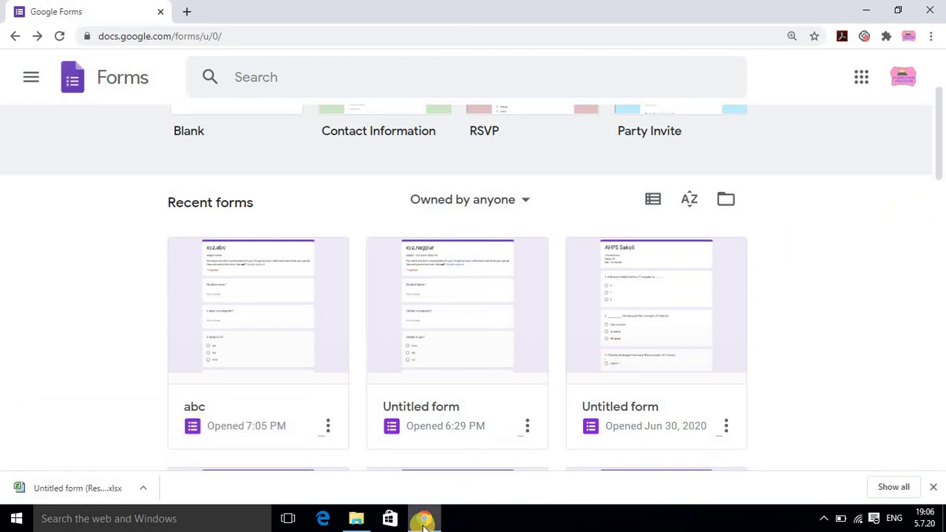
{"action": "mouse_move", "coordinate": [424, 522]}
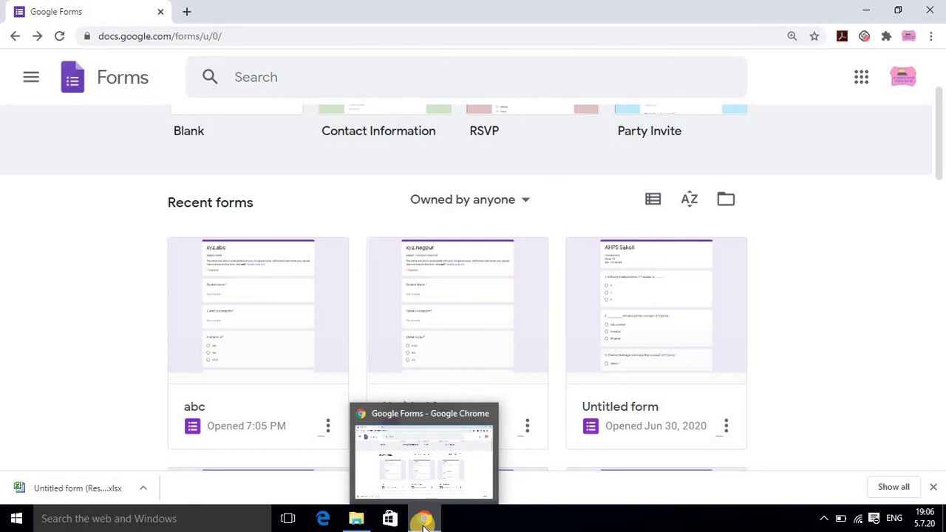